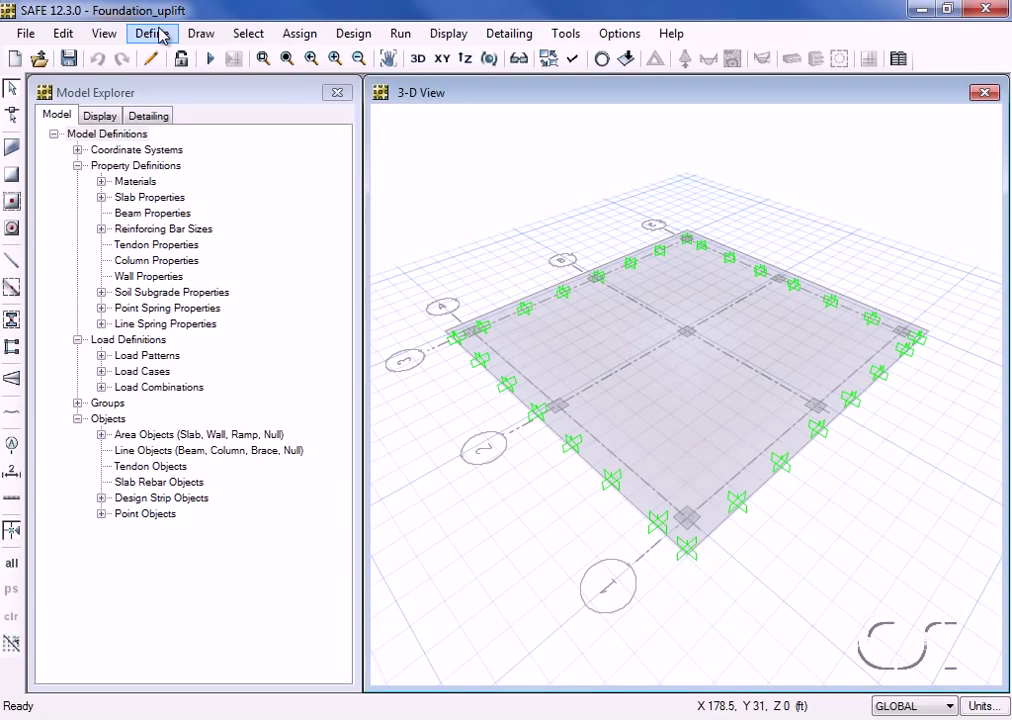
# Review the DEAD, LIVE and EQ load patterns and their types, leaving the definitions unedited
pyautogui.click(160, 34)
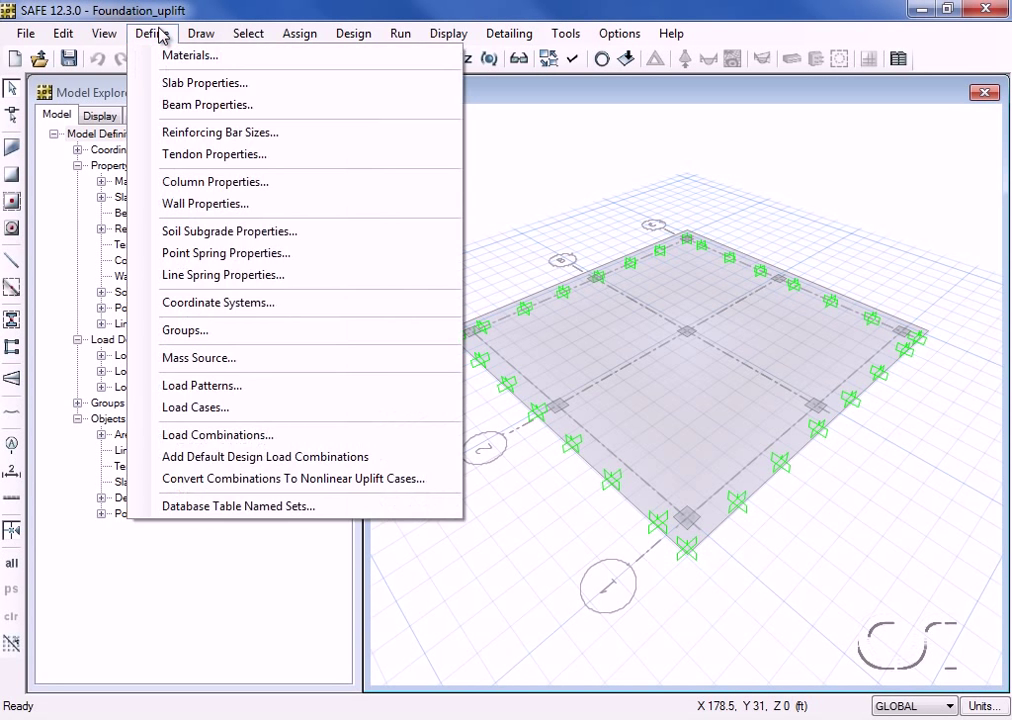
pyautogui.click(201, 388)
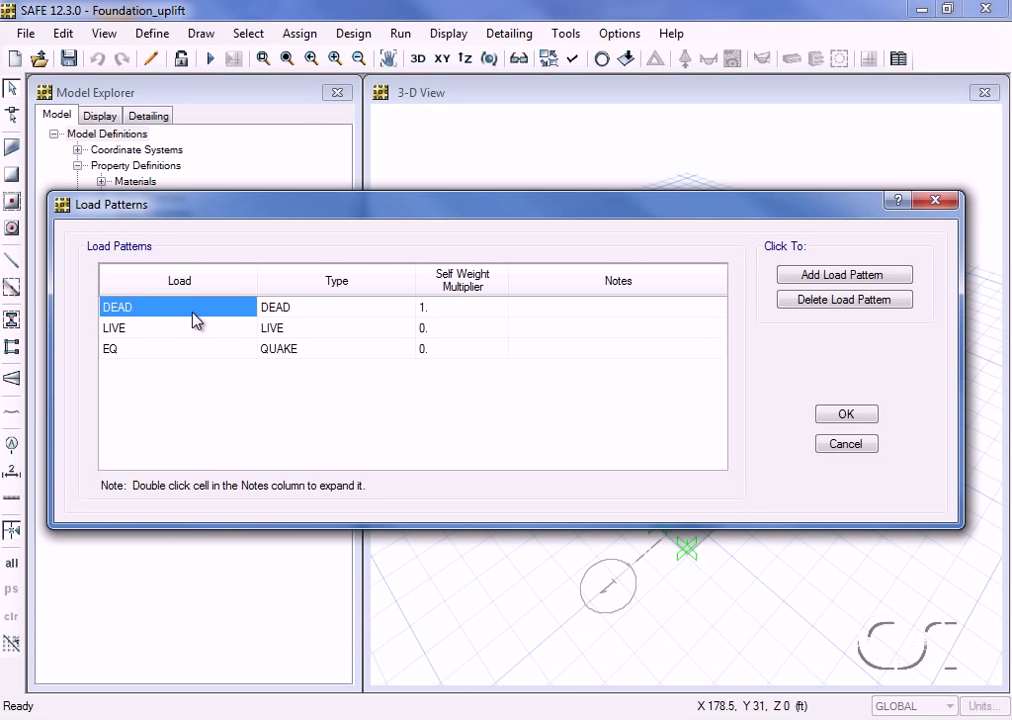
pyautogui.click(195, 332)
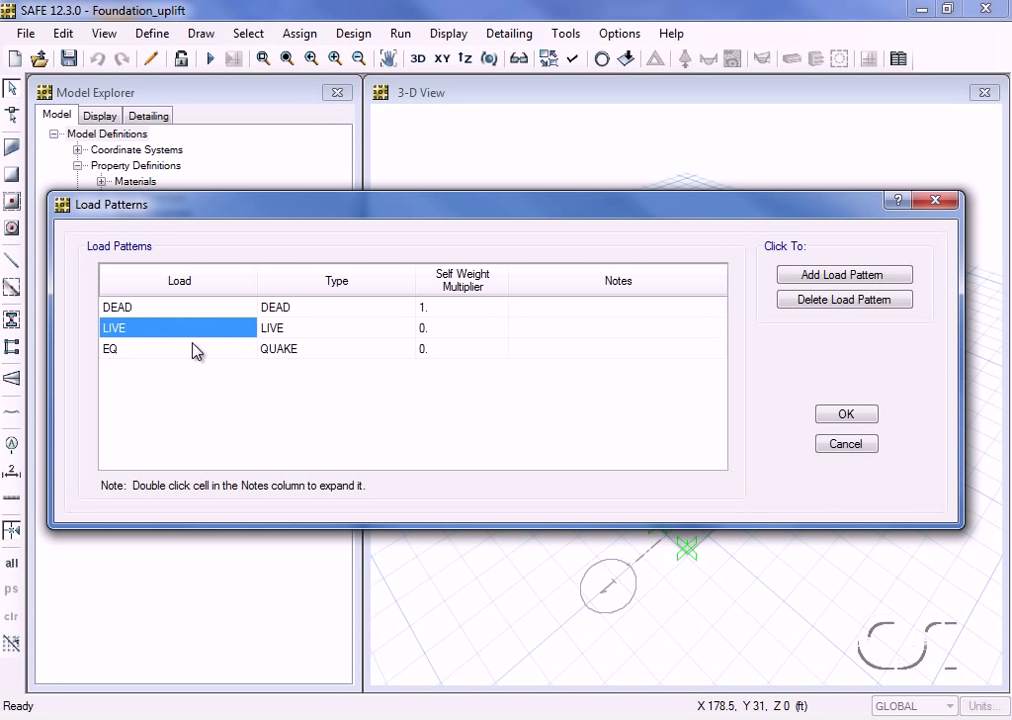
pyautogui.click(194, 350)
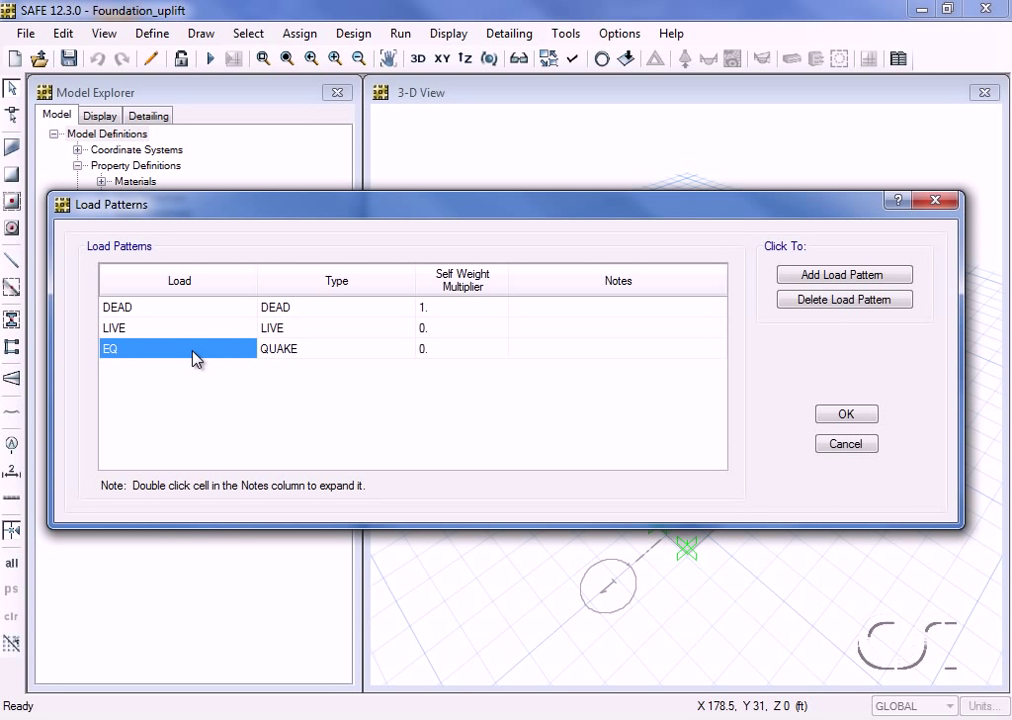
pyautogui.click(840, 444)
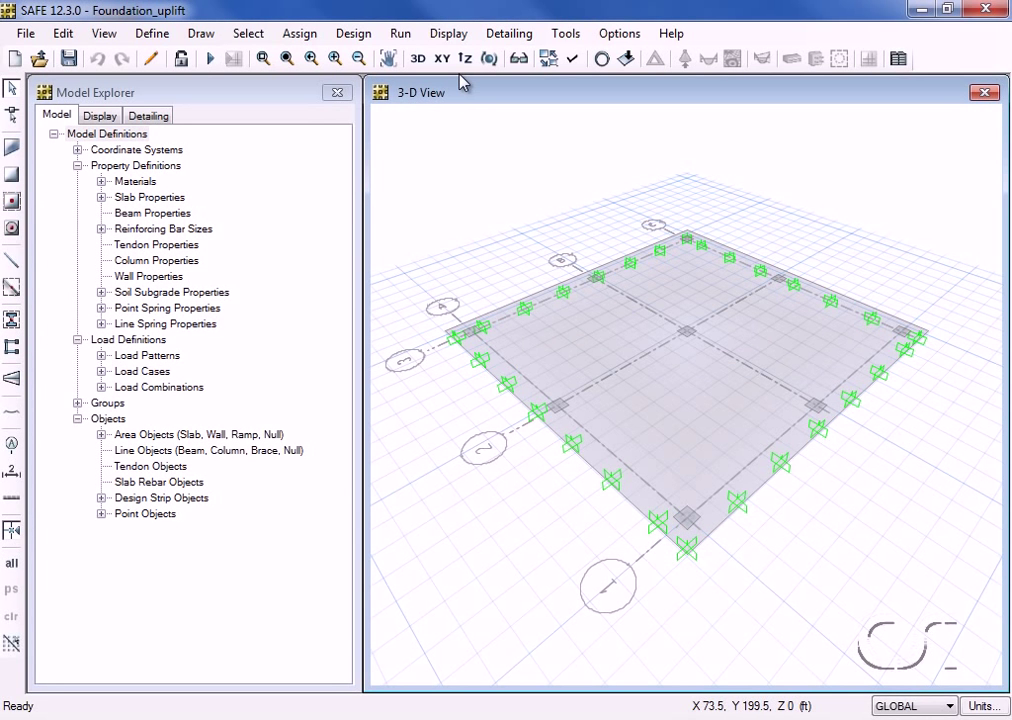
# Display the DEAD point loads on the foundation model with their loading values
pyautogui.click(449, 33)
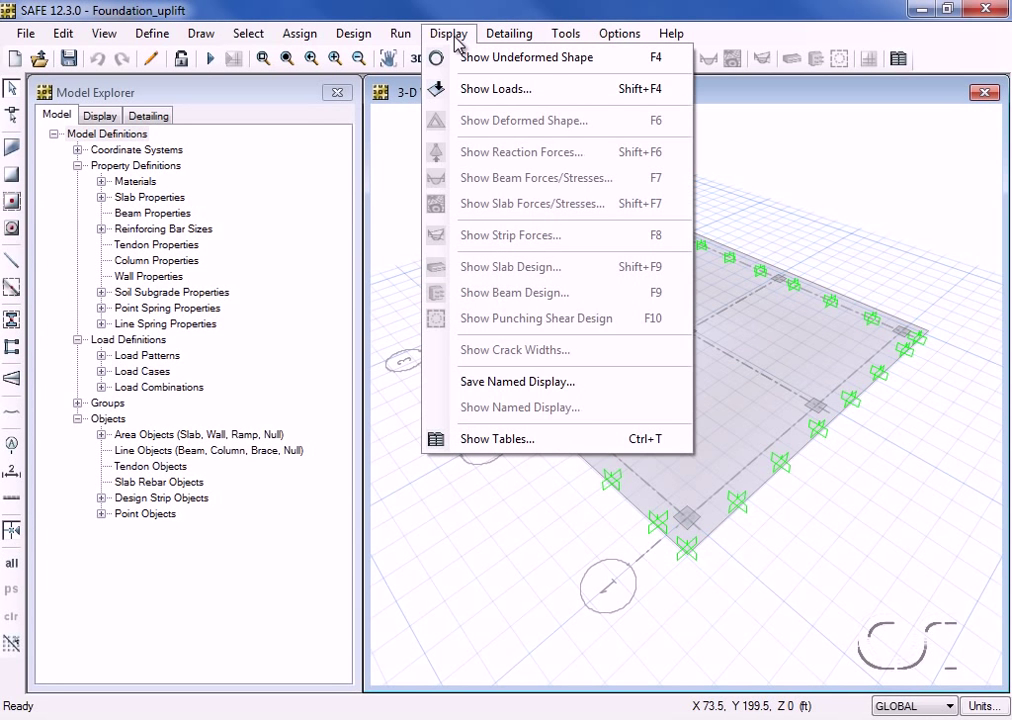
pyautogui.click(461, 90)
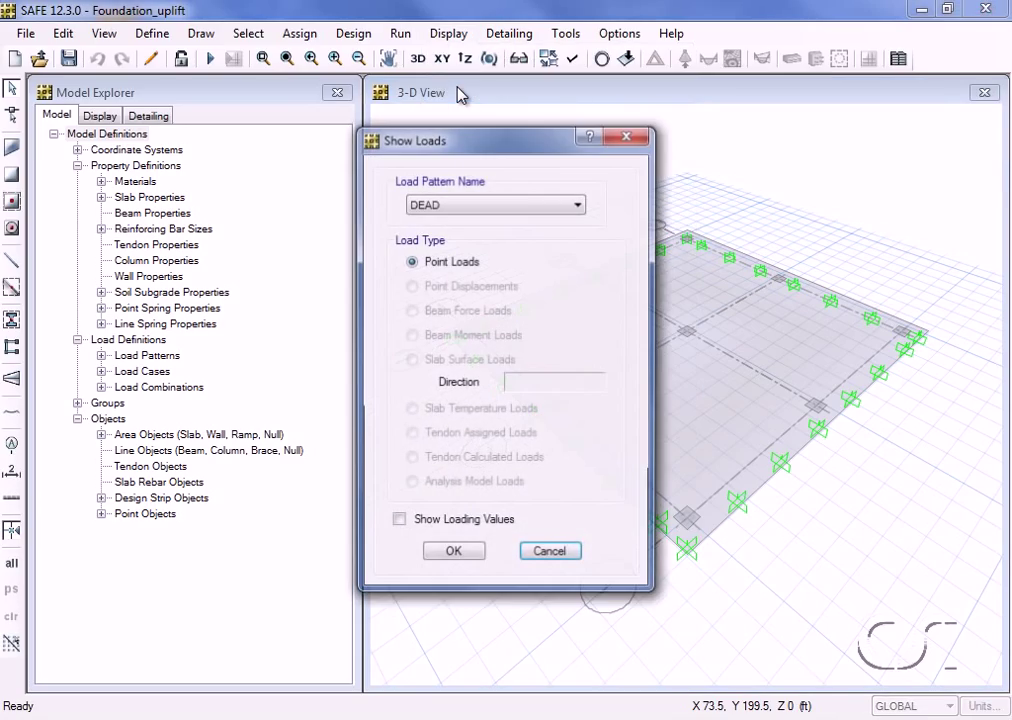
pyautogui.click(446, 526)
pyautogui.click(453, 554)
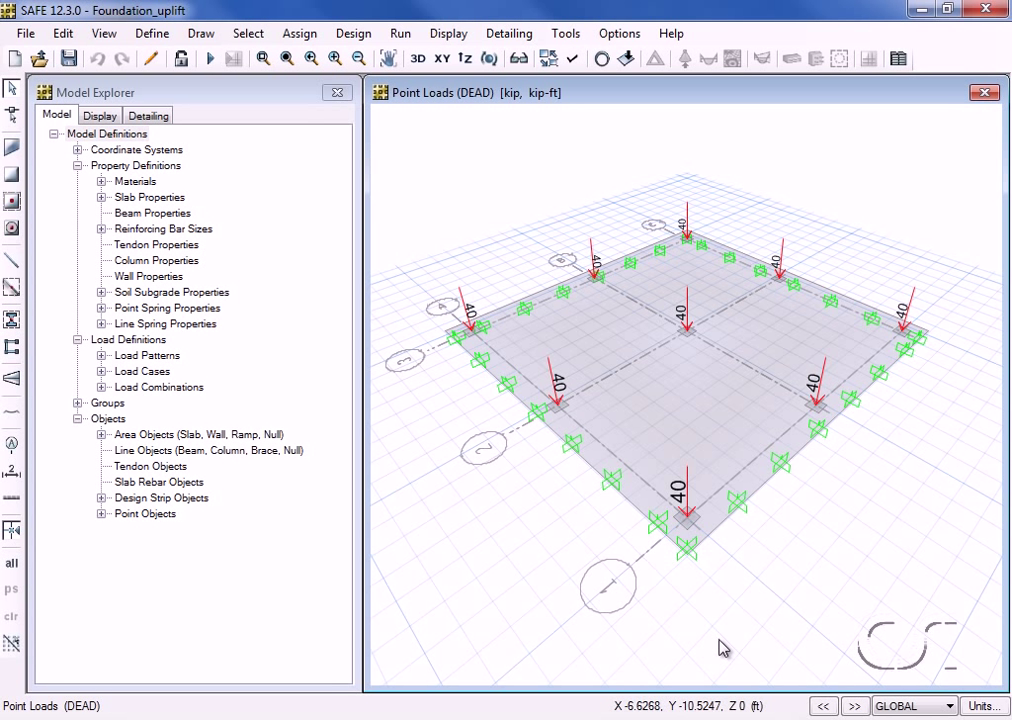
# View the LIVE and EQ point loads on the model and return to the undeformed shape
pyautogui.click(852, 707)
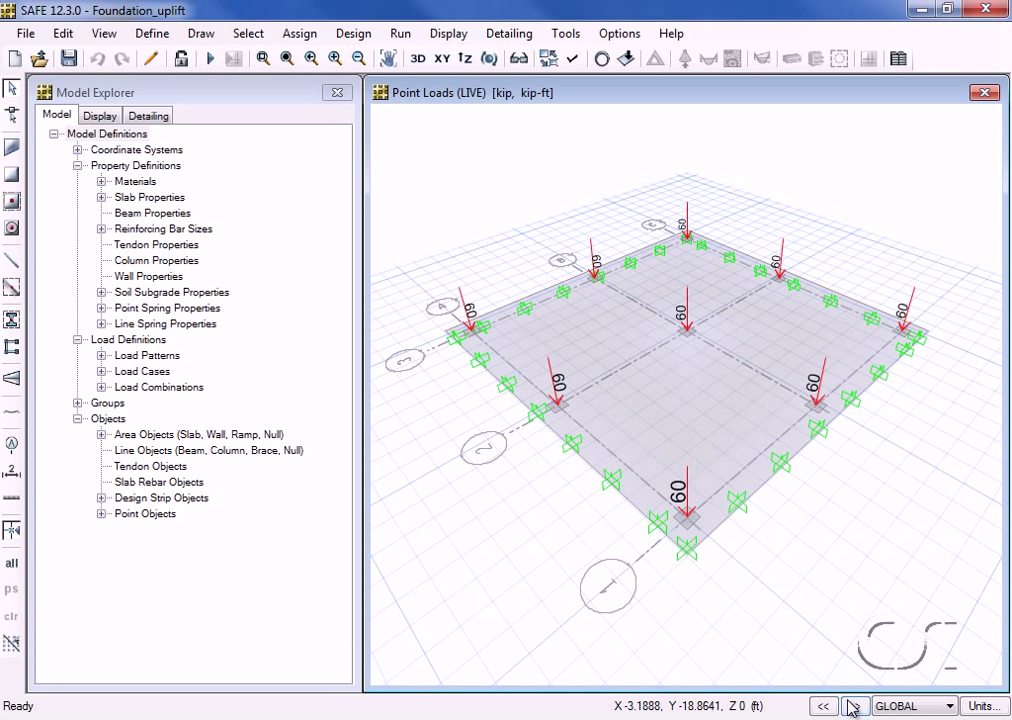
pyautogui.click(852, 707)
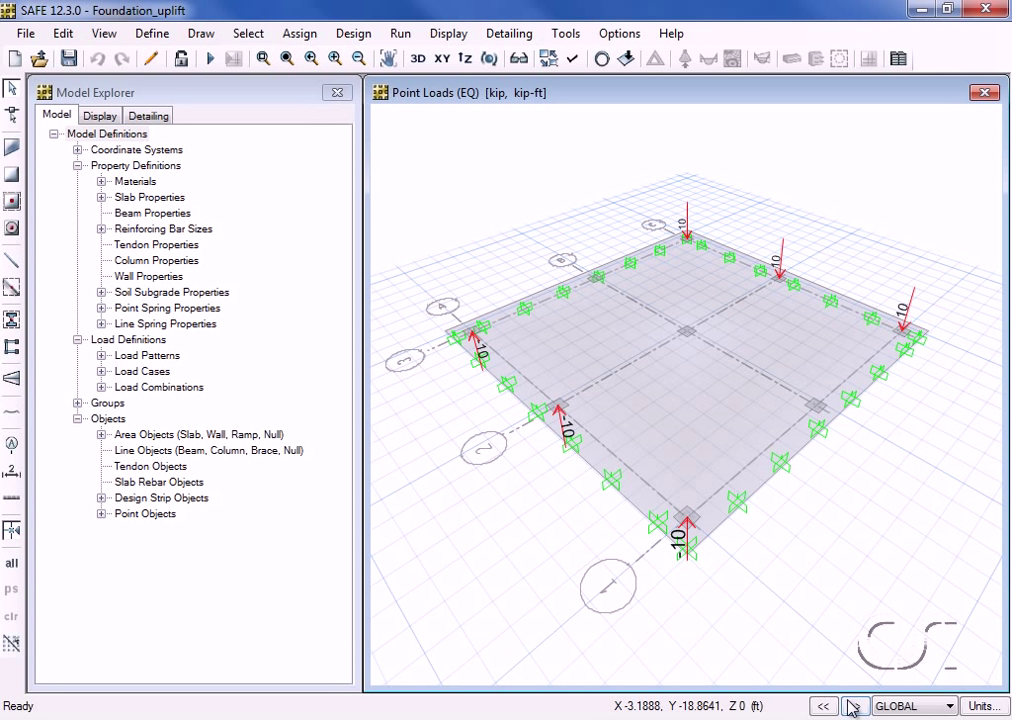
pyautogui.click(853, 706)
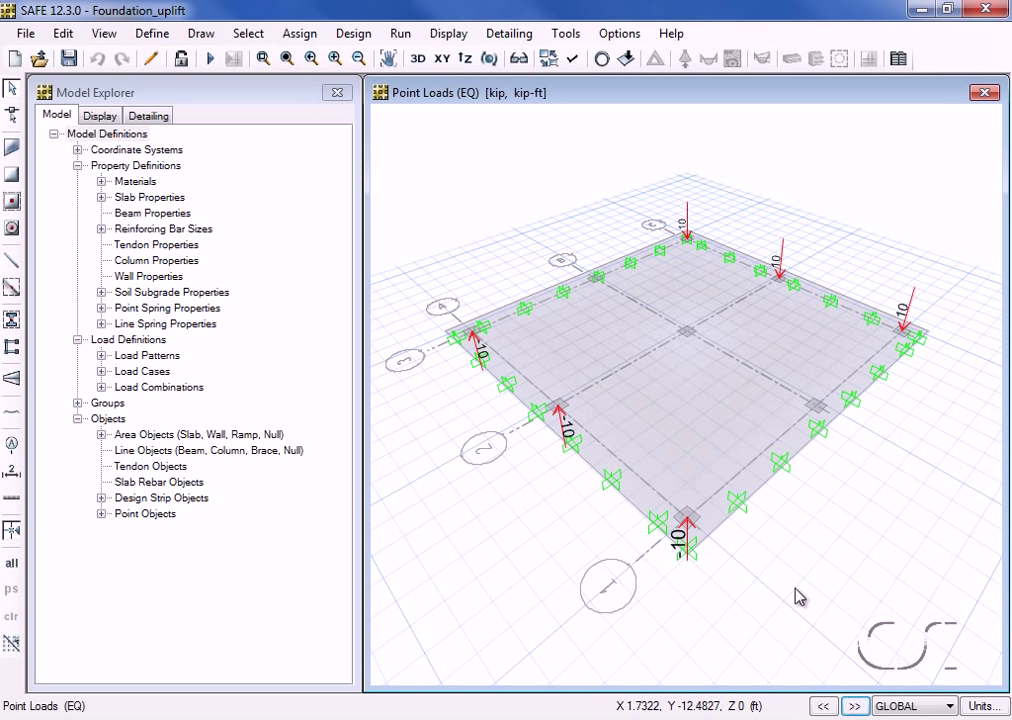
pyautogui.click(601, 60)
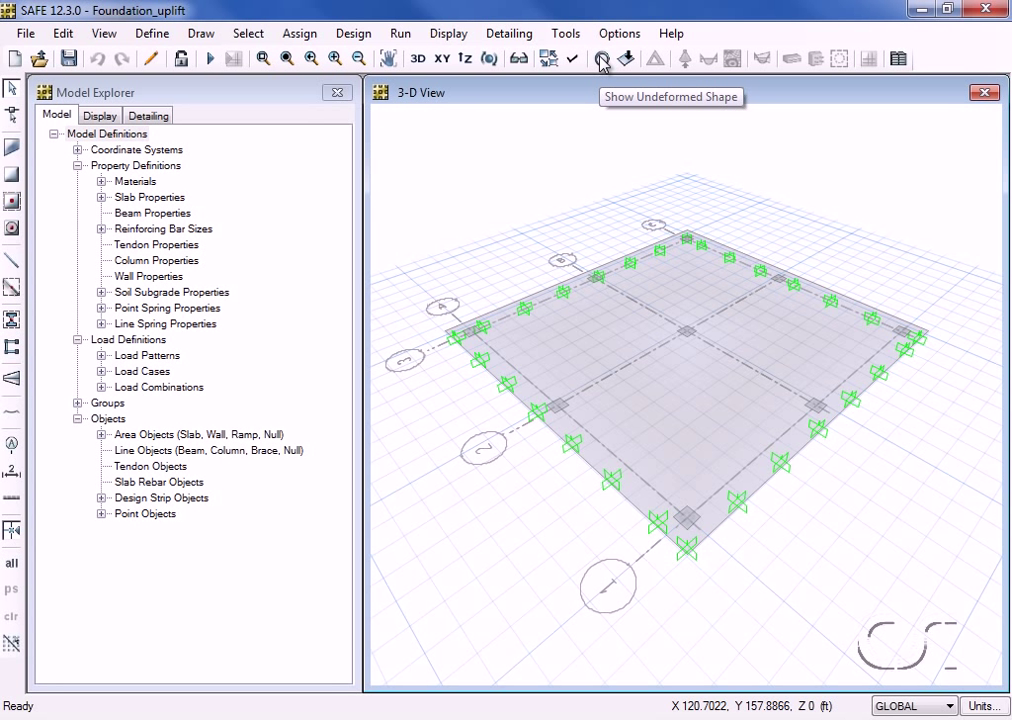
# Examine the load case list and the analysis type and applied loads of the D+.7L-.525E case
pyautogui.click(155, 36)
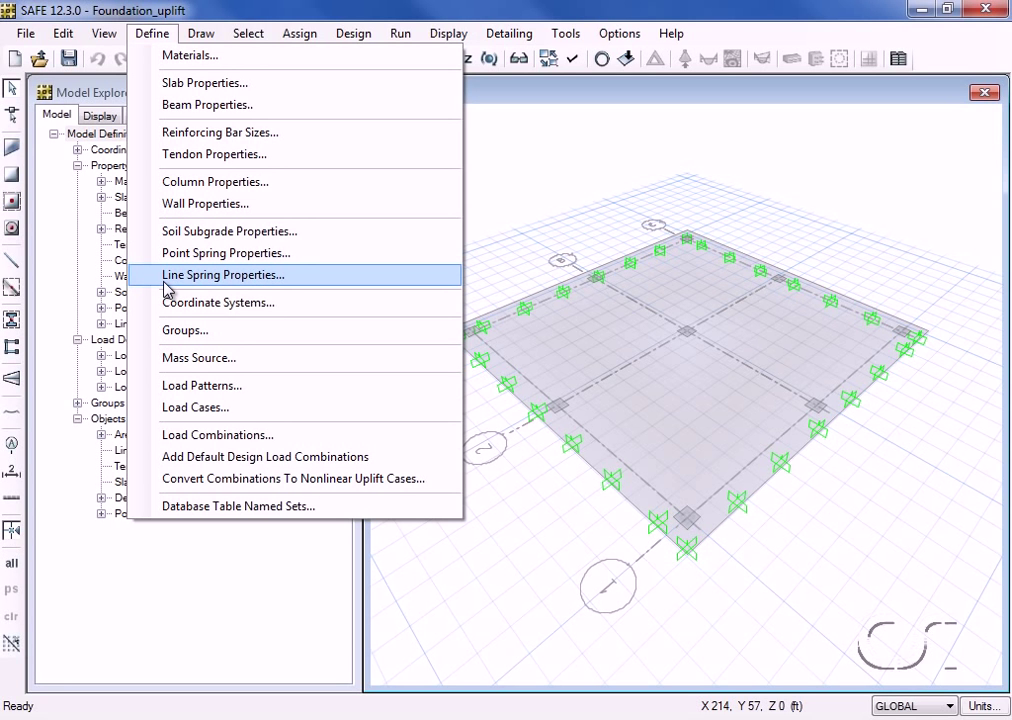
pyautogui.click(222, 410)
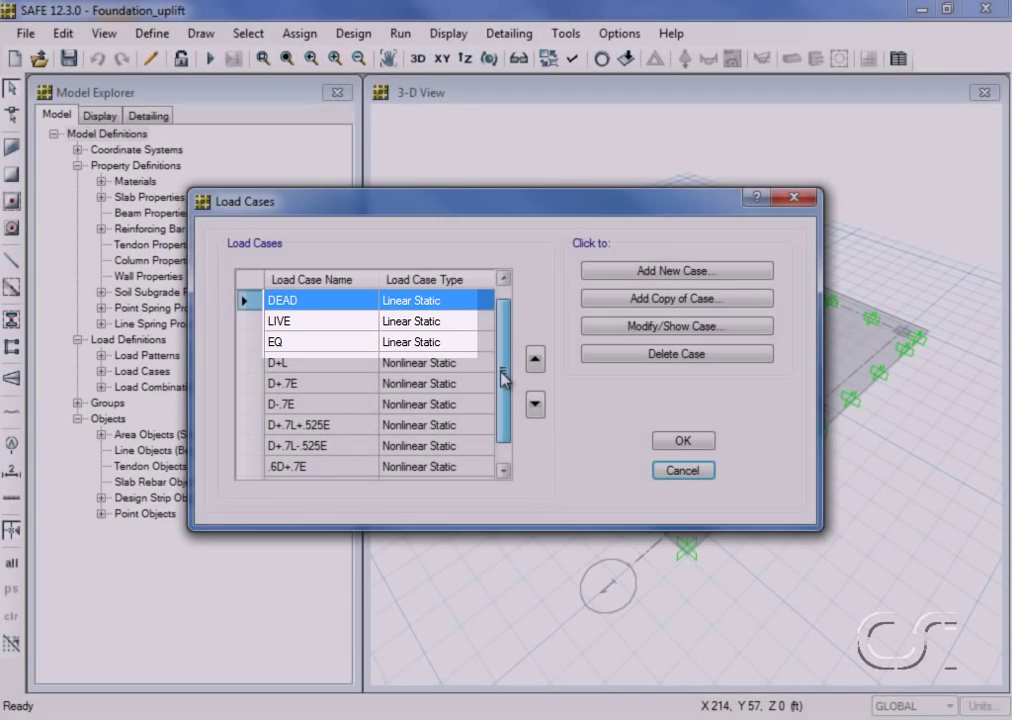
pyautogui.moveTo(503, 377); pyautogui.dragTo(501, 392)
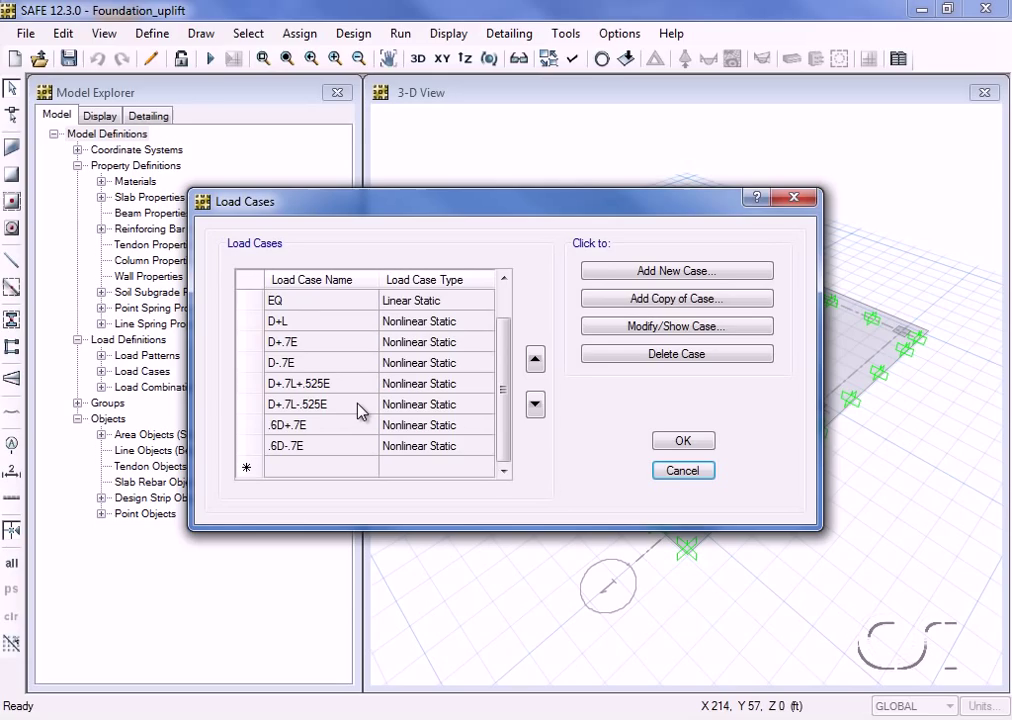
pyautogui.click(360, 412)
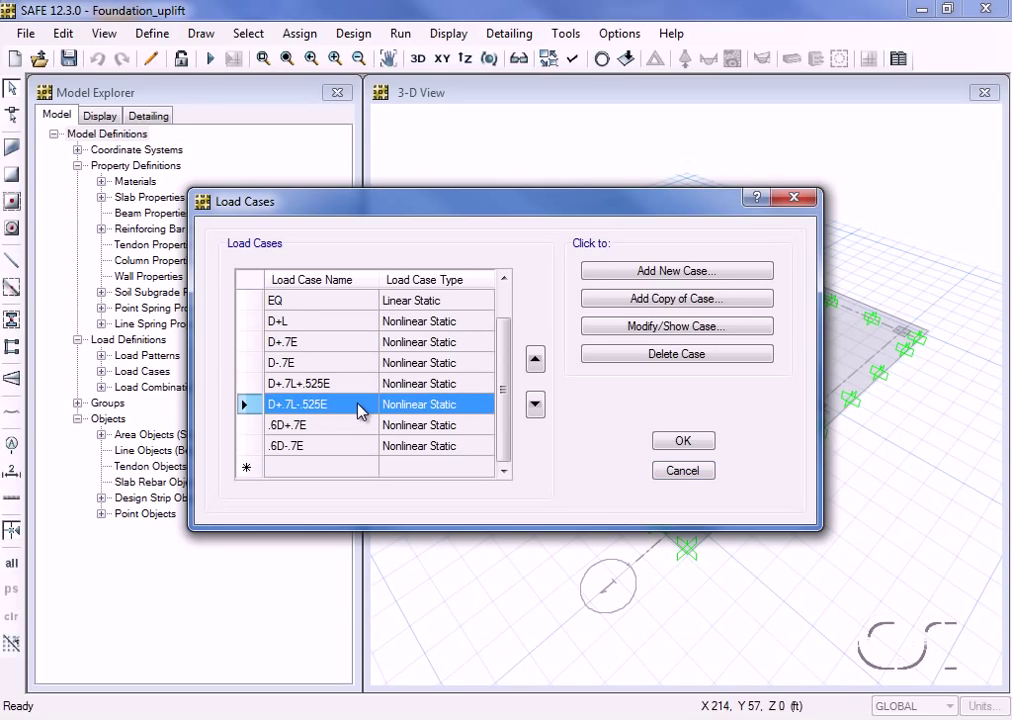
pyautogui.click(661, 328)
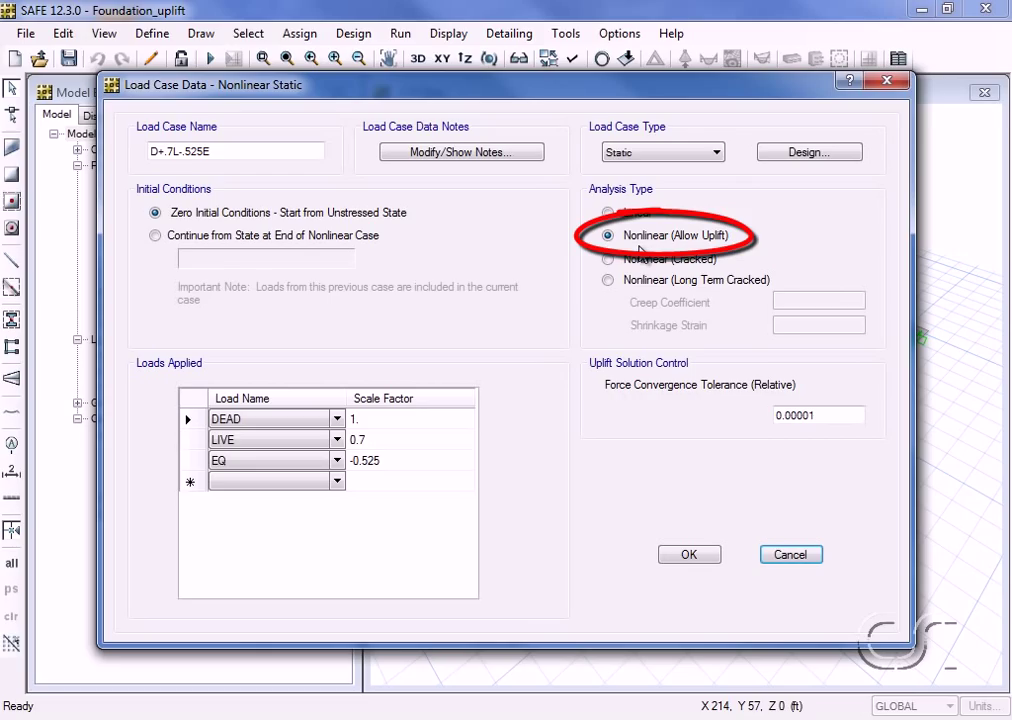
pyautogui.click(790, 554)
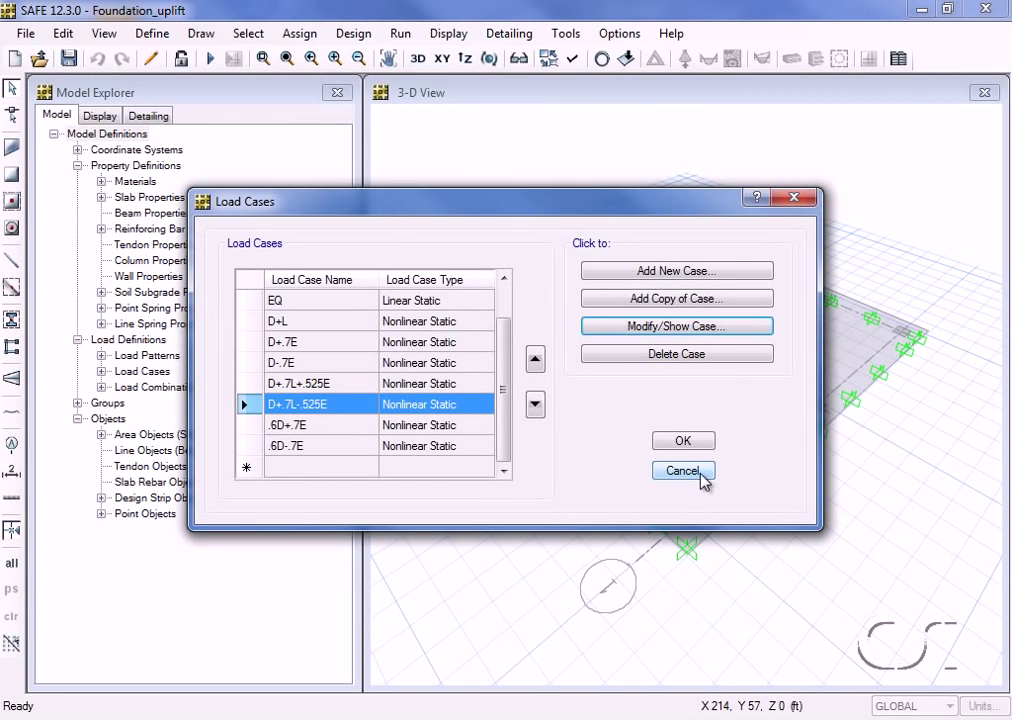
pyautogui.click(701, 476)
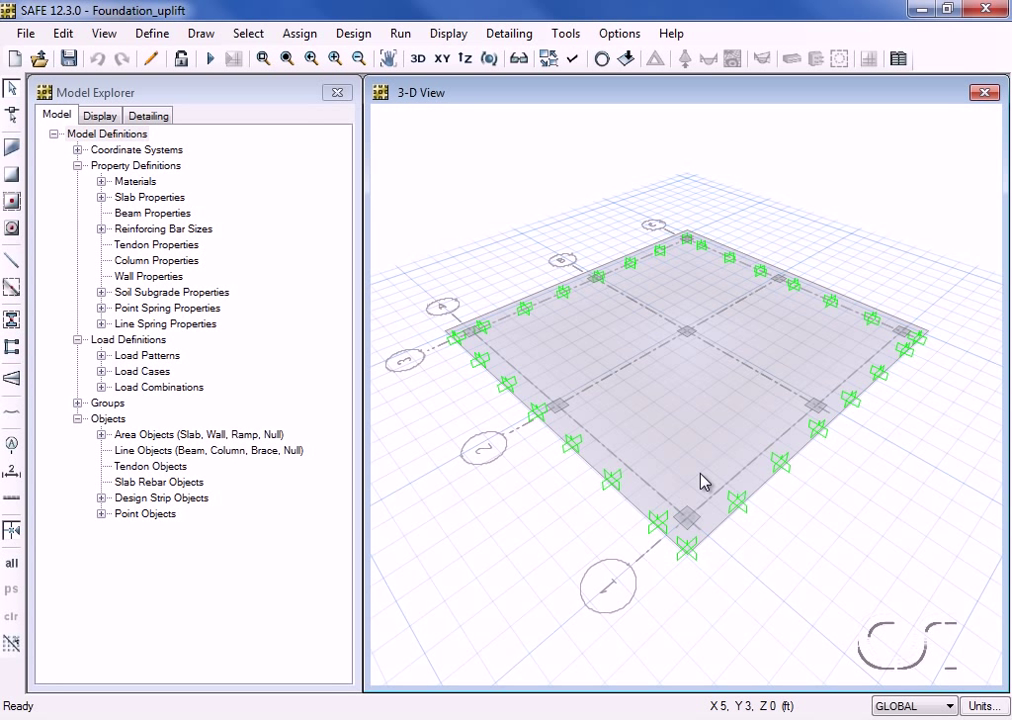
# Run the analysis and display the soil pressure diagram for the D+L load case
pyautogui.click(211, 60)
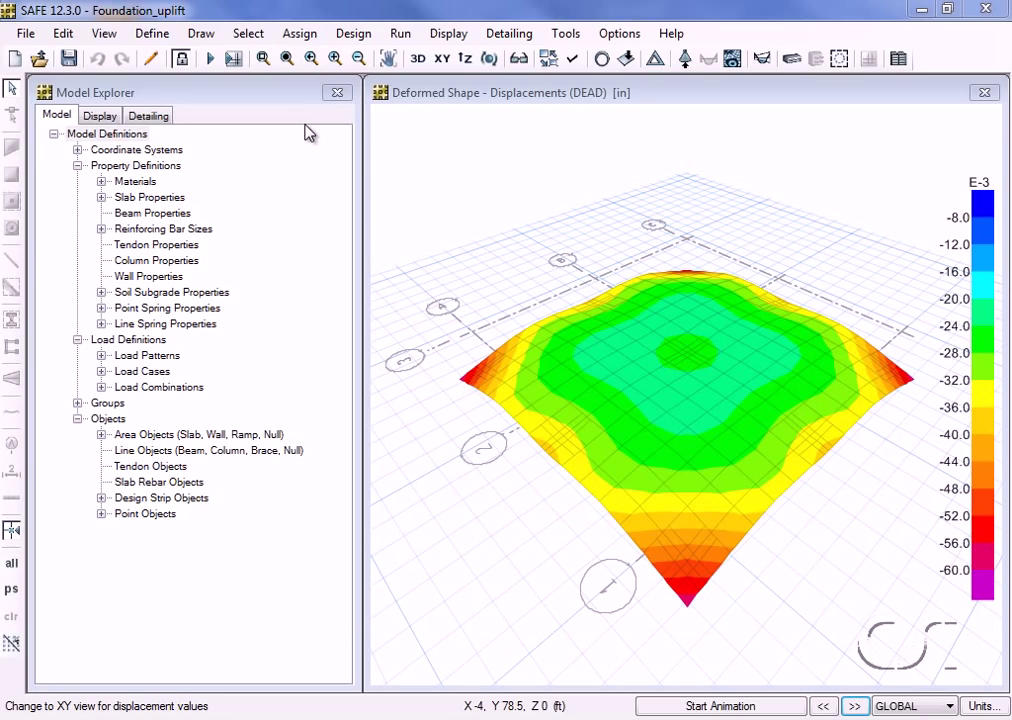
pyautogui.click(449, 34)
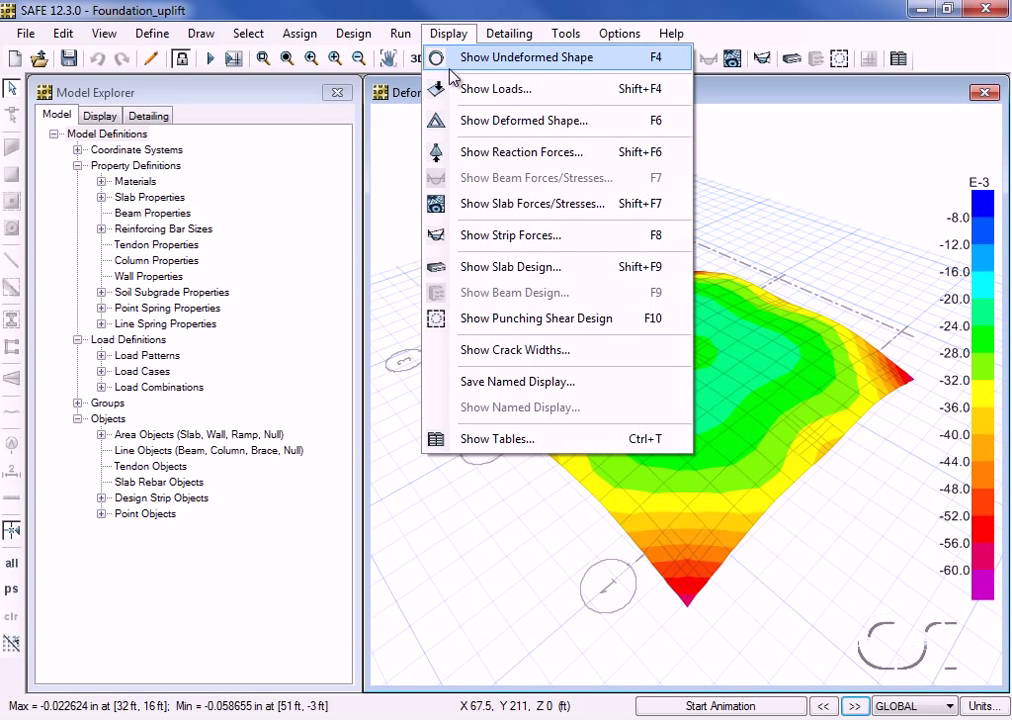
pyautogui.click(562, 156)
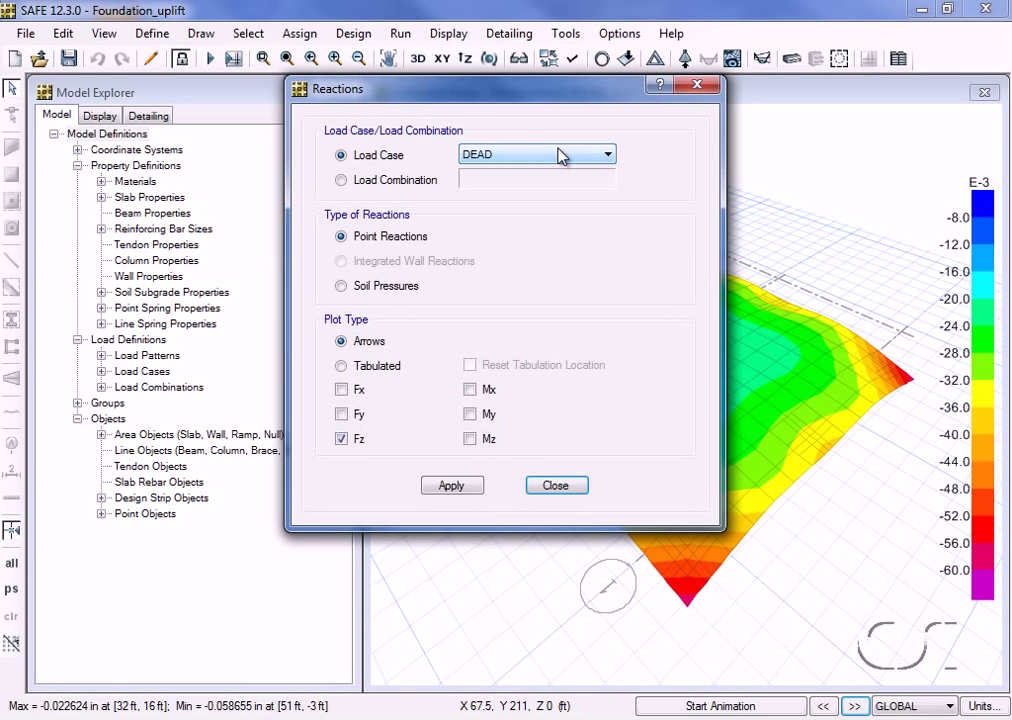
pyautogui.click(562, 156)
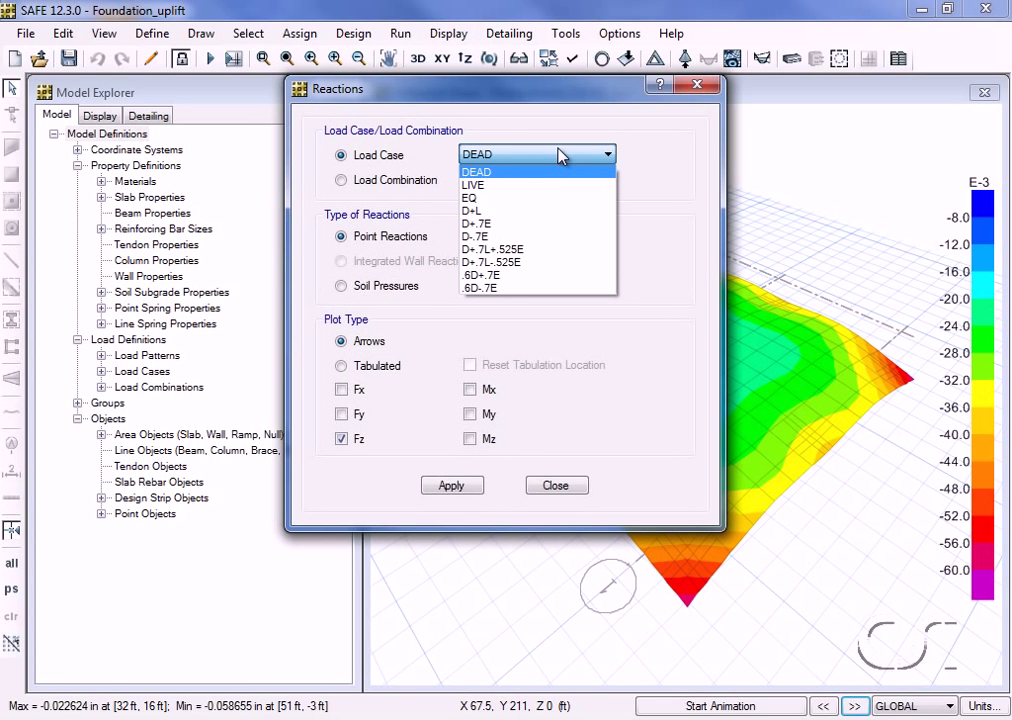
pyautogui.click(489, 211)
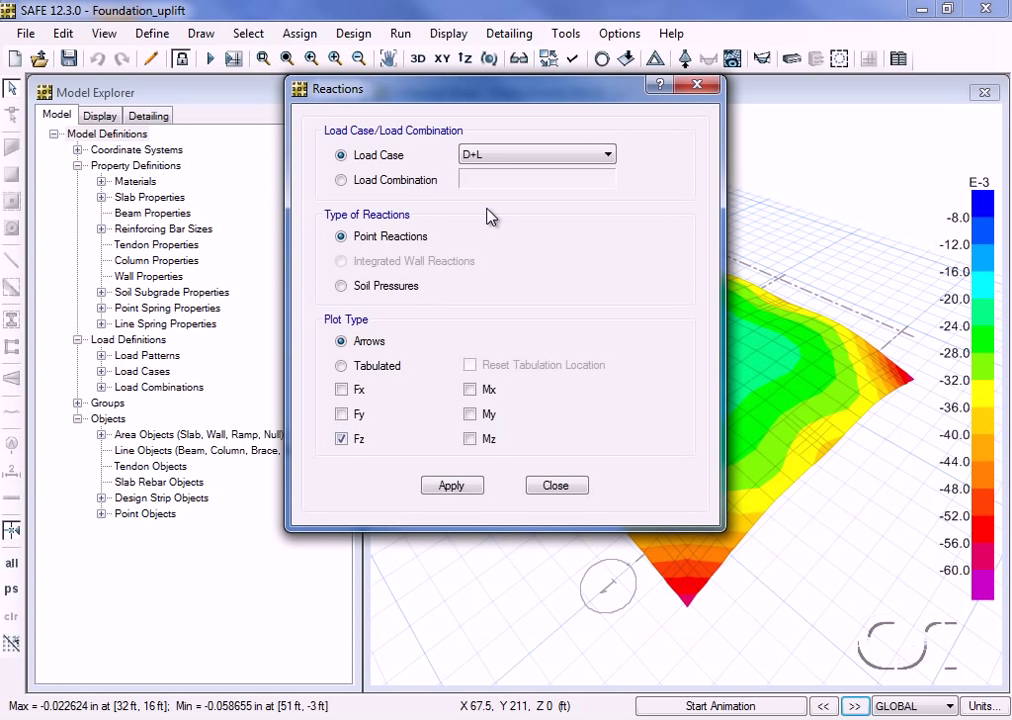
pyautogui.click(342, 286)
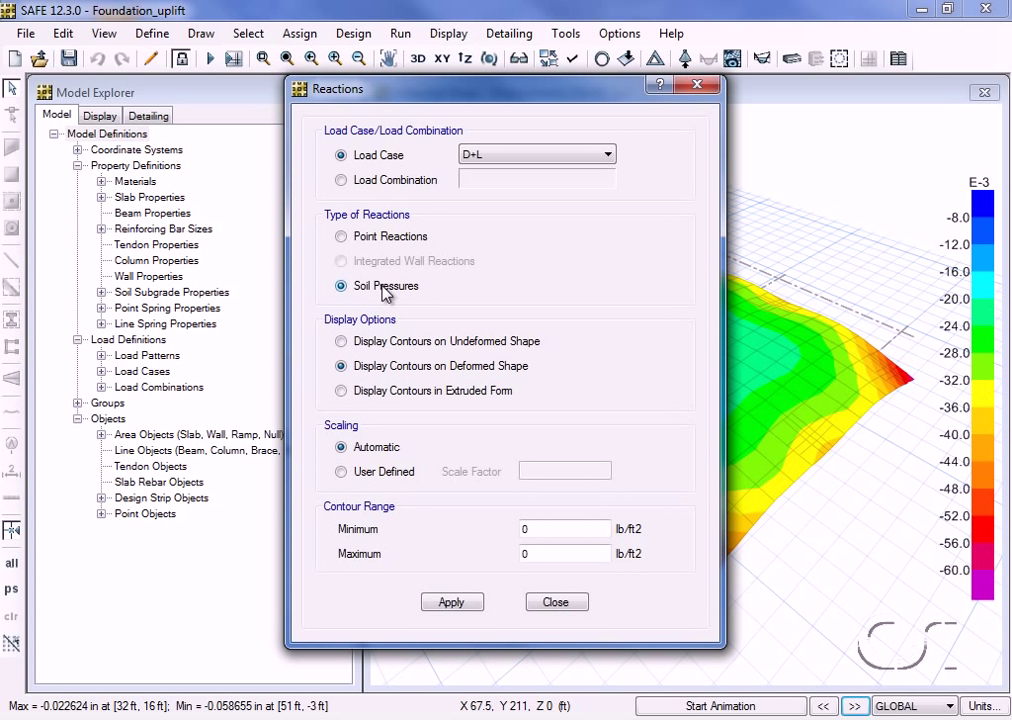
pyautogui.click(452, 603)
pyautogui.click(553, 603)
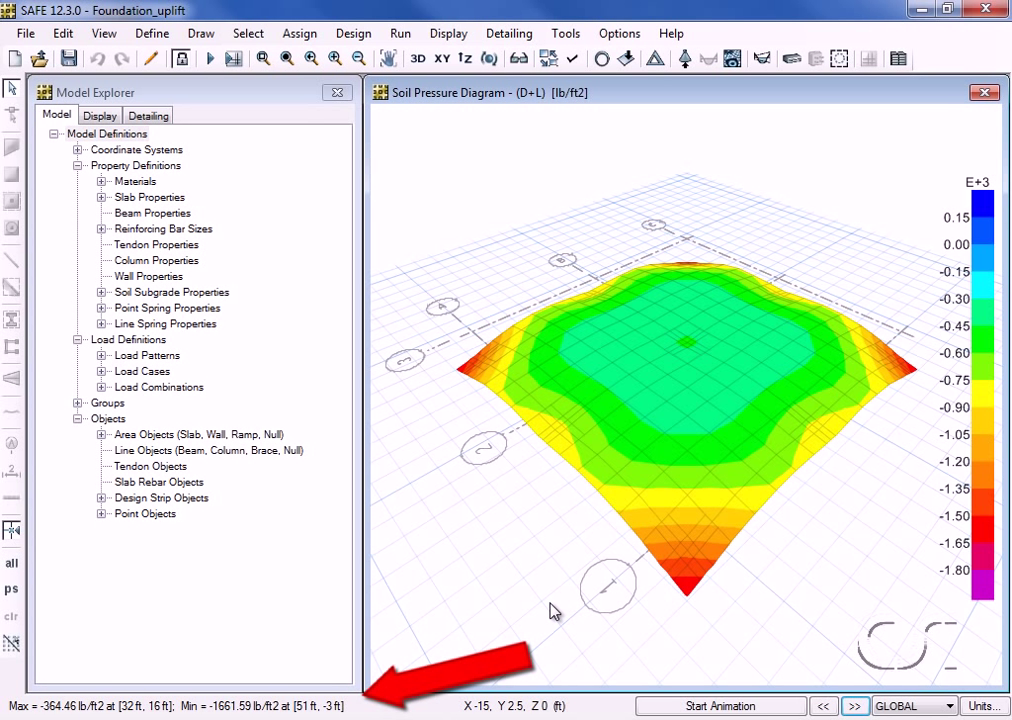
# Go through the soil pressure diagrams of the remaining nonlinear load cases, including D-.7E, D+.7L+.525E, D+.7L-.525E and .6D+.7E
pyautogui.click(852, 707)
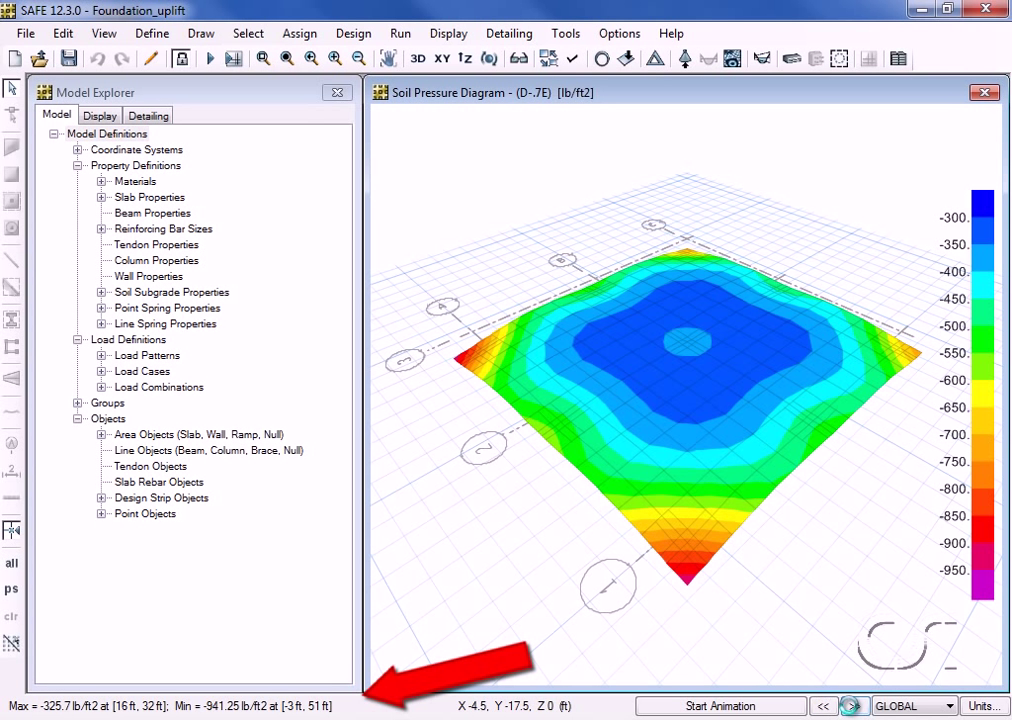
pyautogui.click(852, 707)
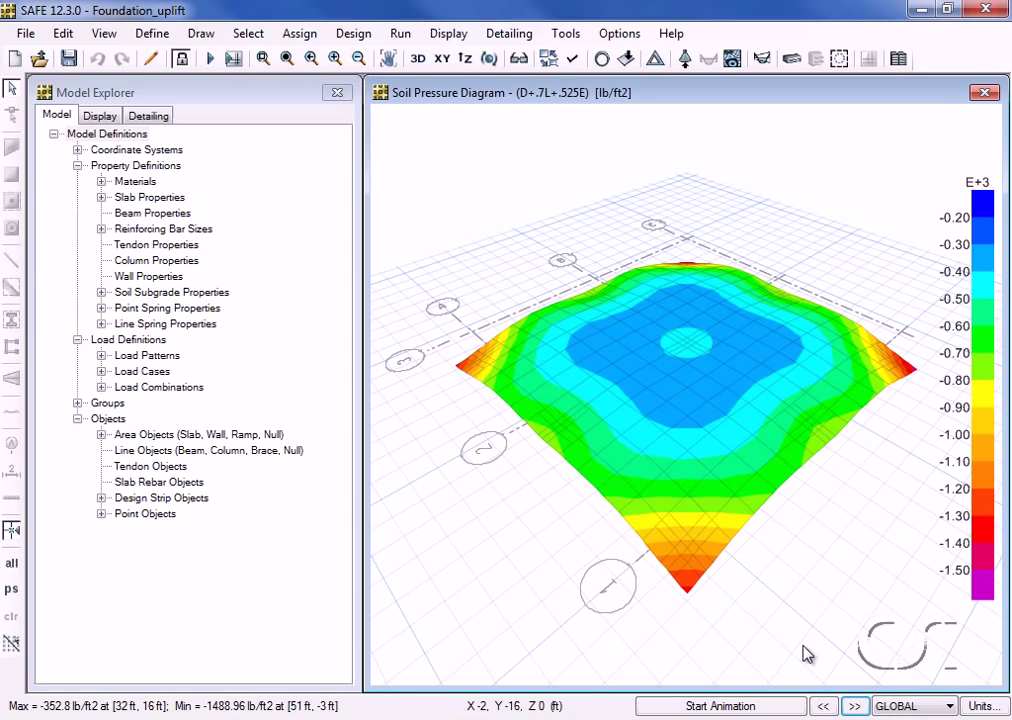
pyautogui.click(853, 707)
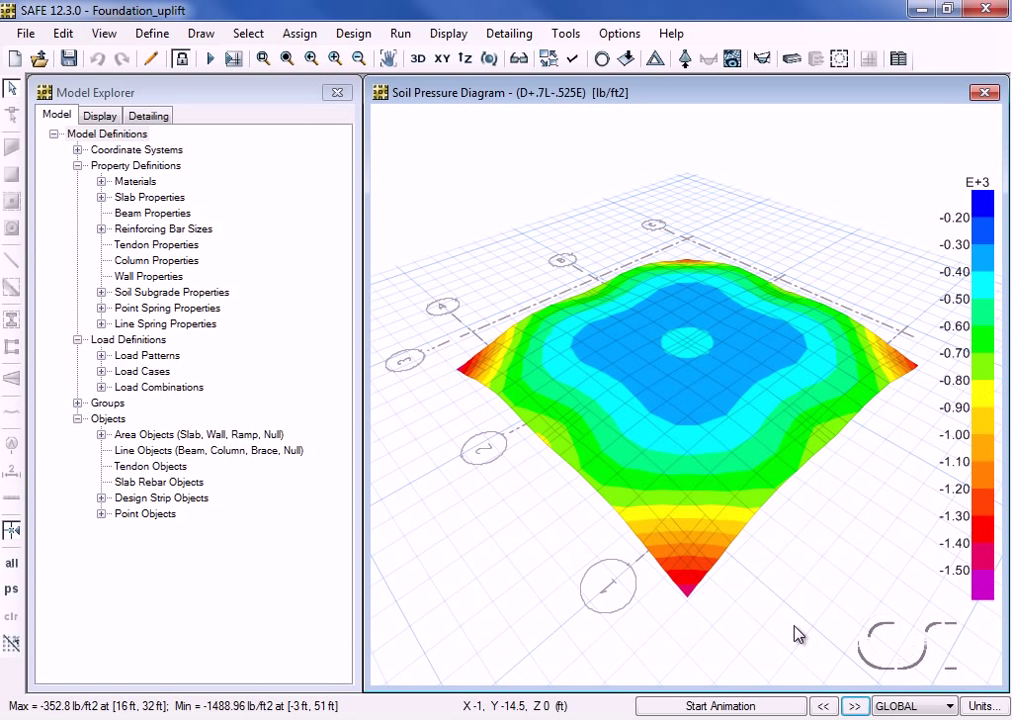
pyautogui.click(852, 706)
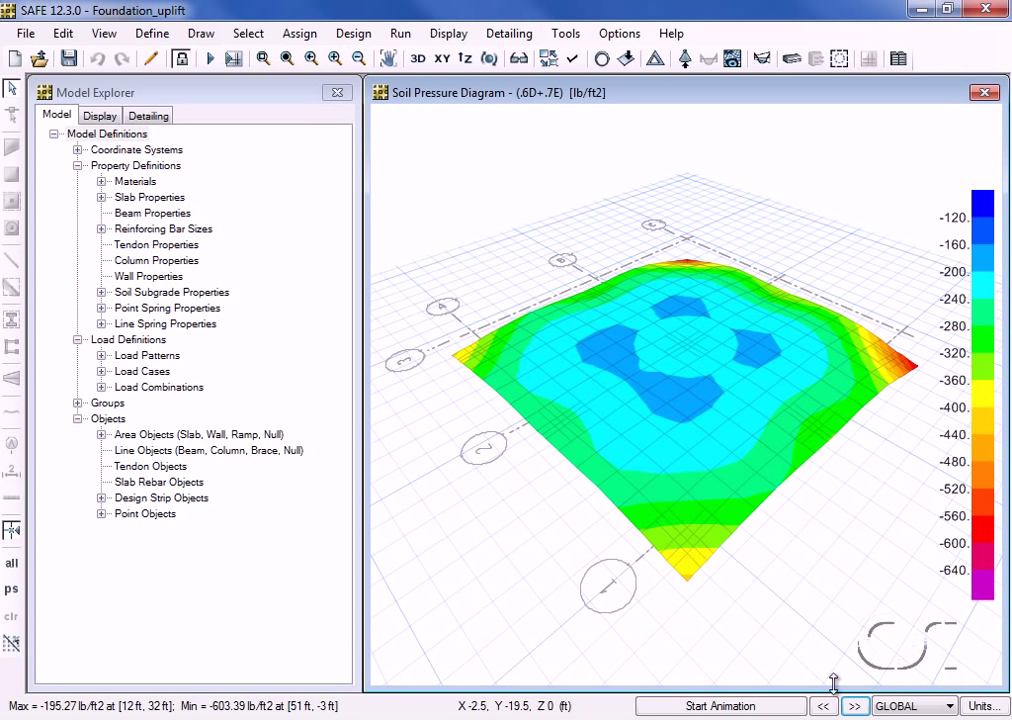
pyautogui.click(854, 705)
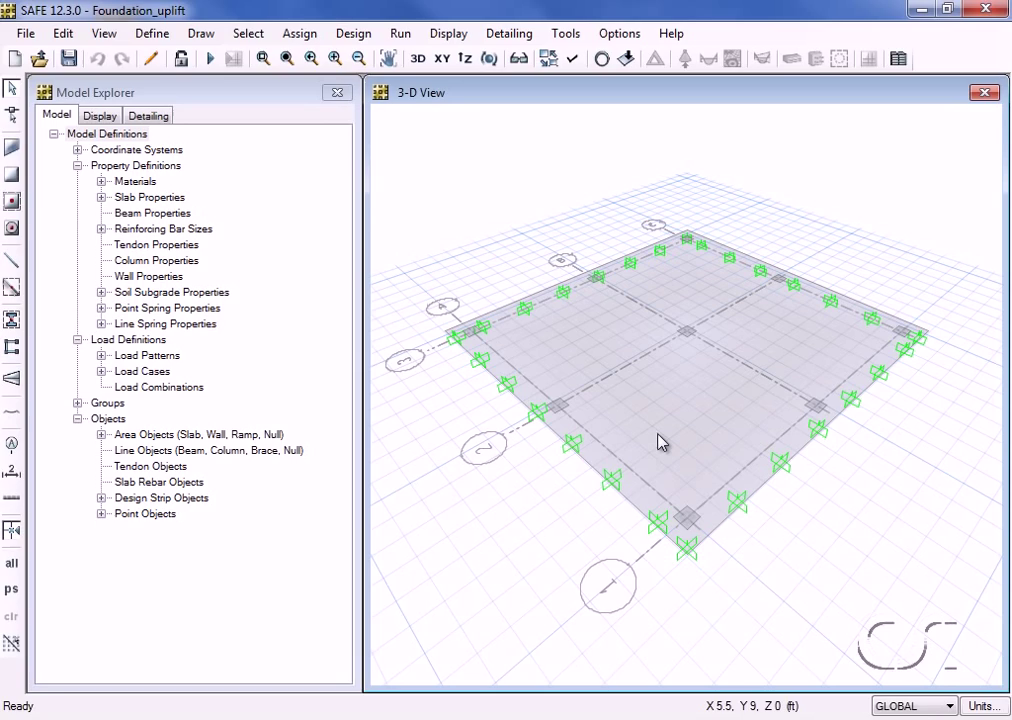
# Check the load cases defined in the model that has no load combinations
pyautogui.click(156, 40)
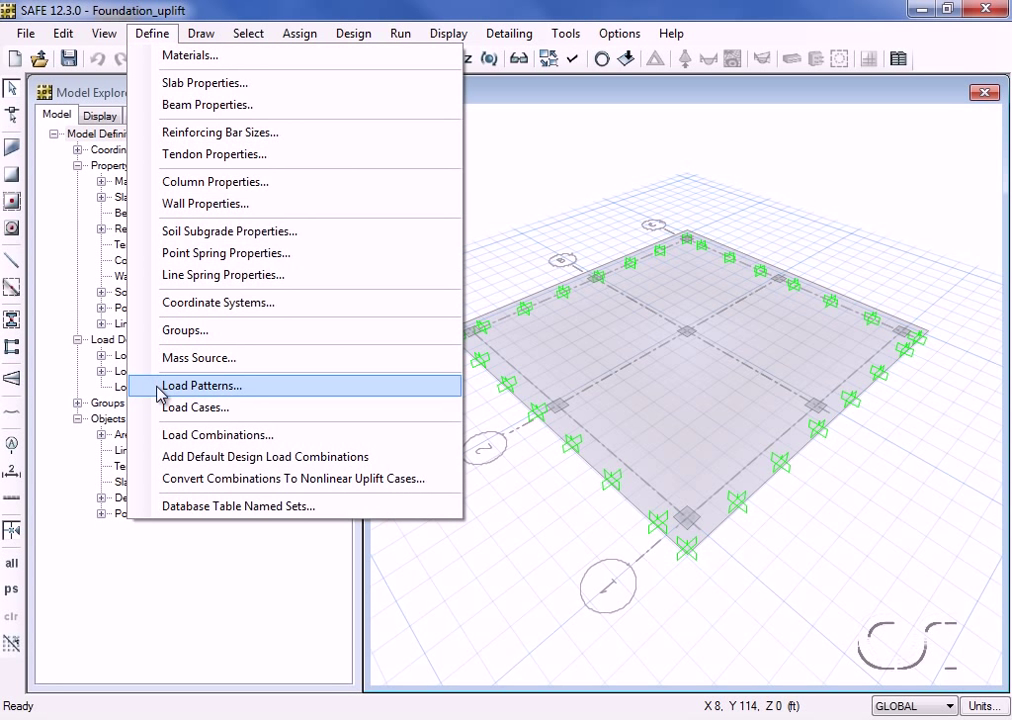
pyautogui.click(218, 409)
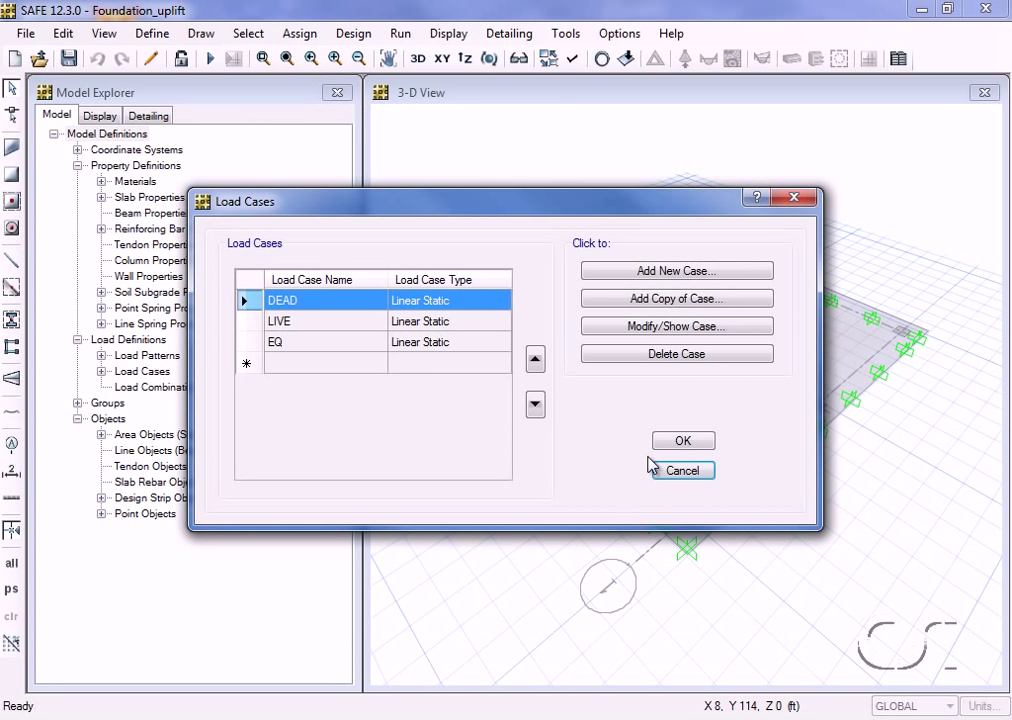
pyautogui.click(681, 443)
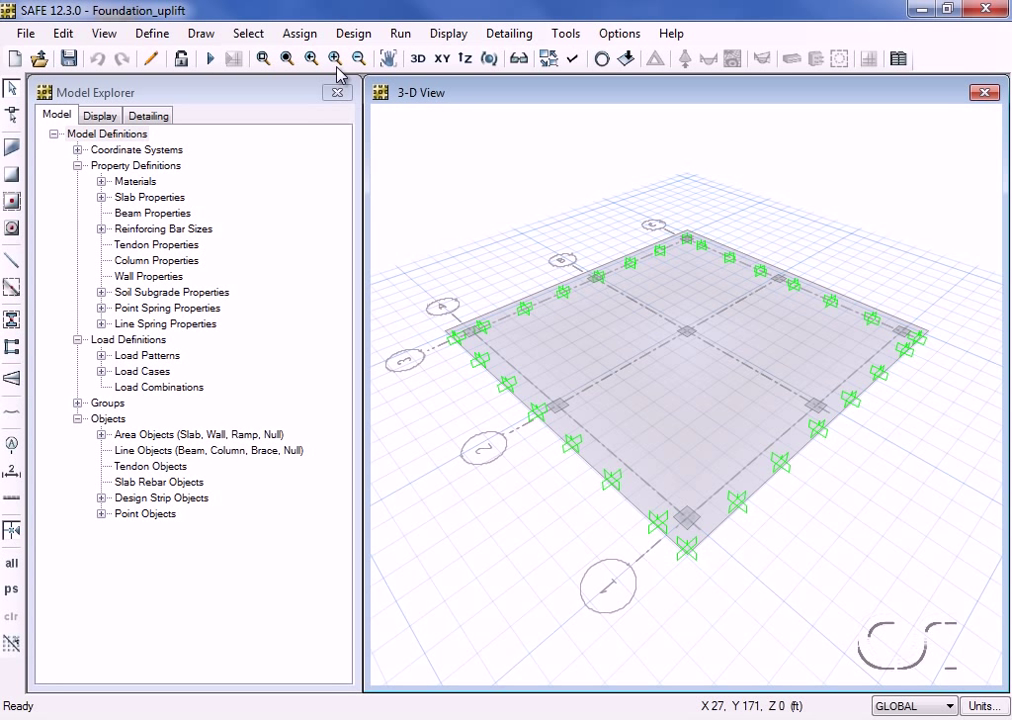
# Check the design code and resistance factors set in the design preferences
pyautogui.click(348, 36)
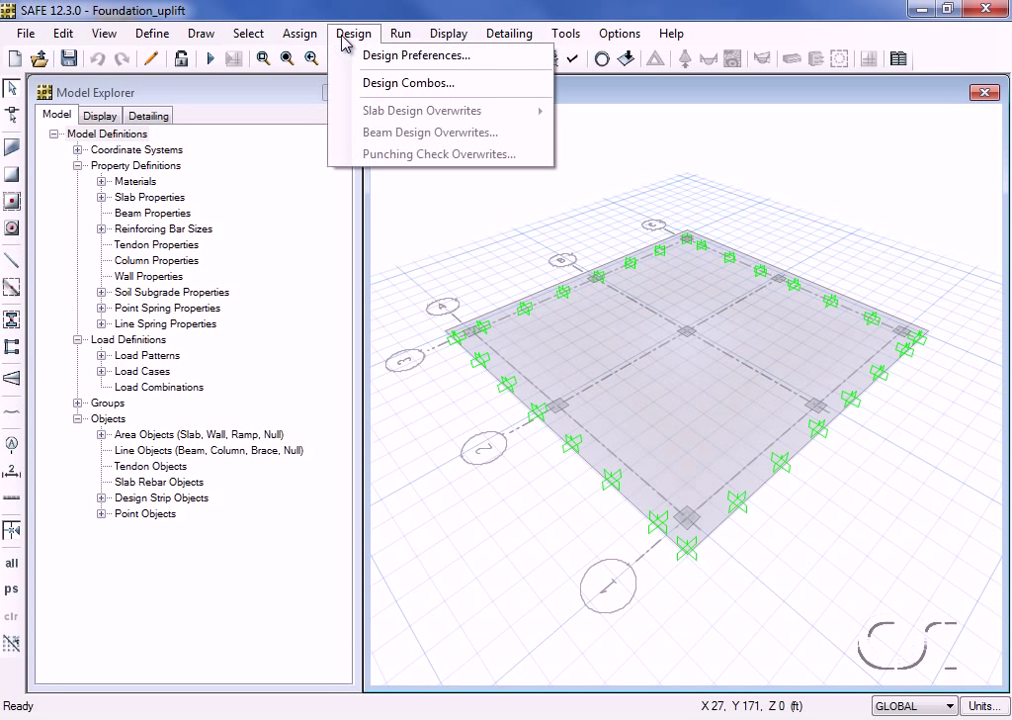
pyautogui.click(468, 57)
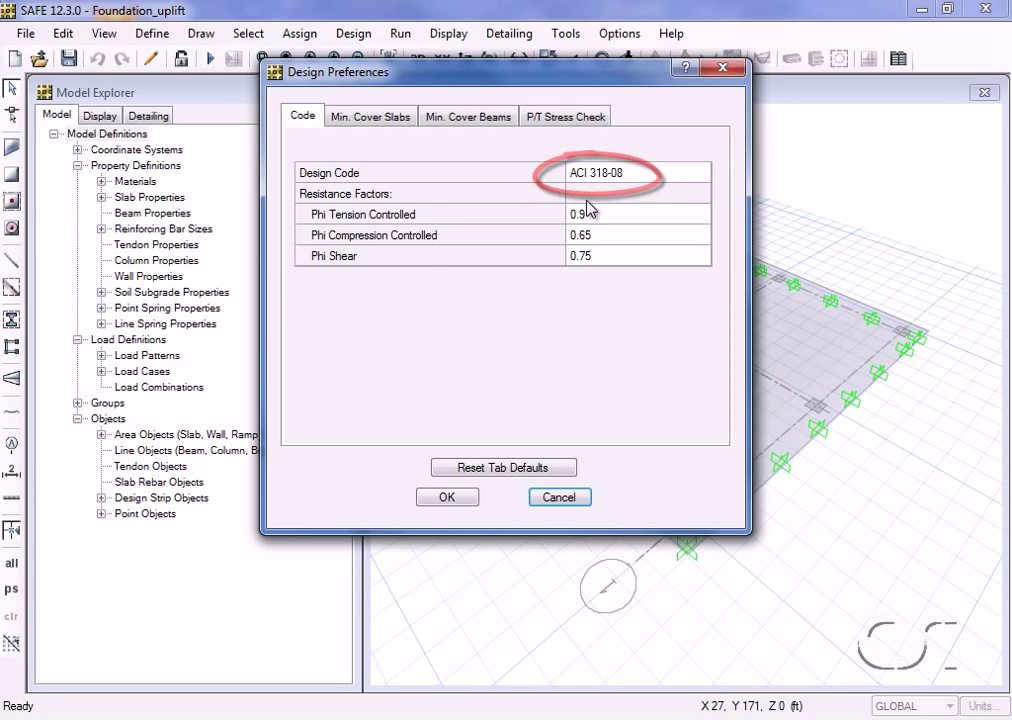
pyautogui.click(447, 497)
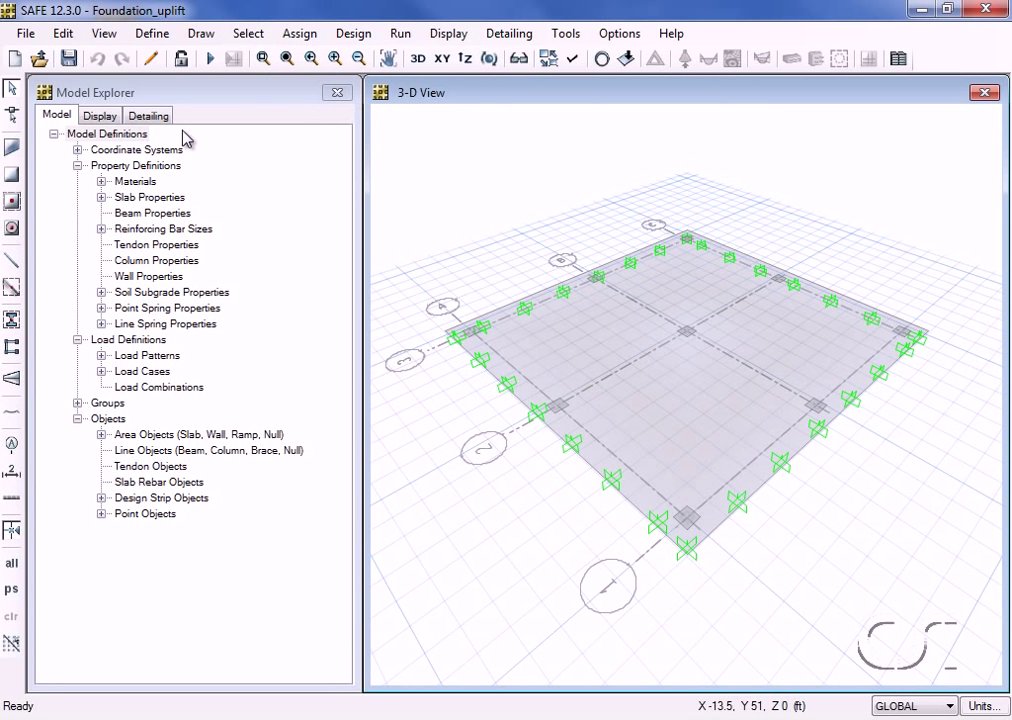
# Add the default design load combinations for the Strength (Ultimate) design type only
pyautogui.click(160, 36)
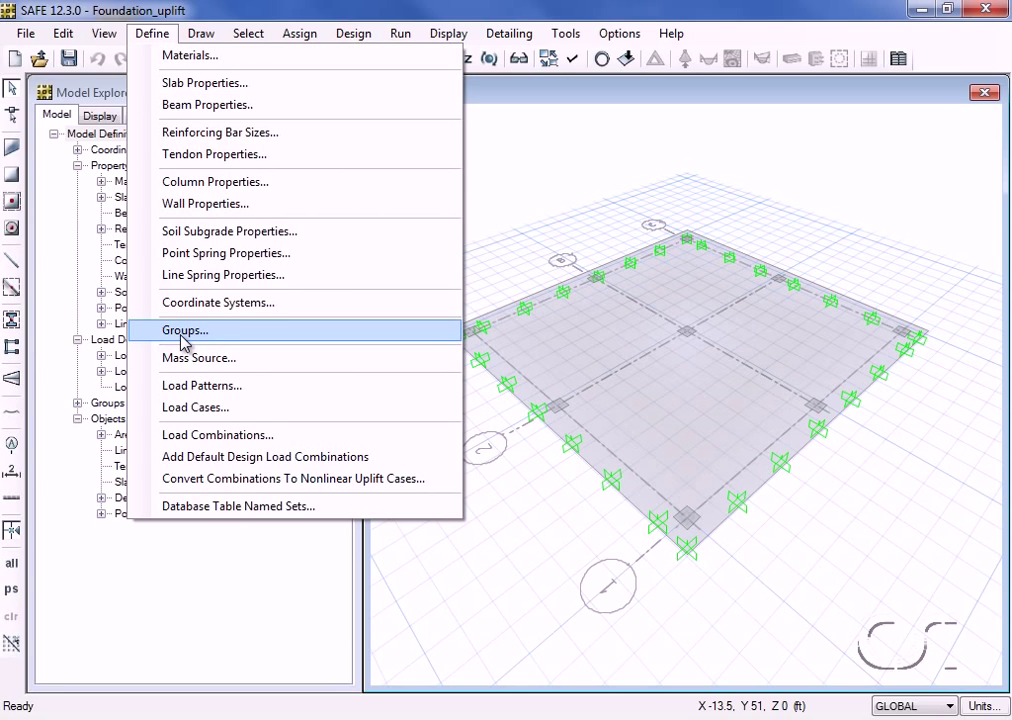
pyautogui.click(280, 436)
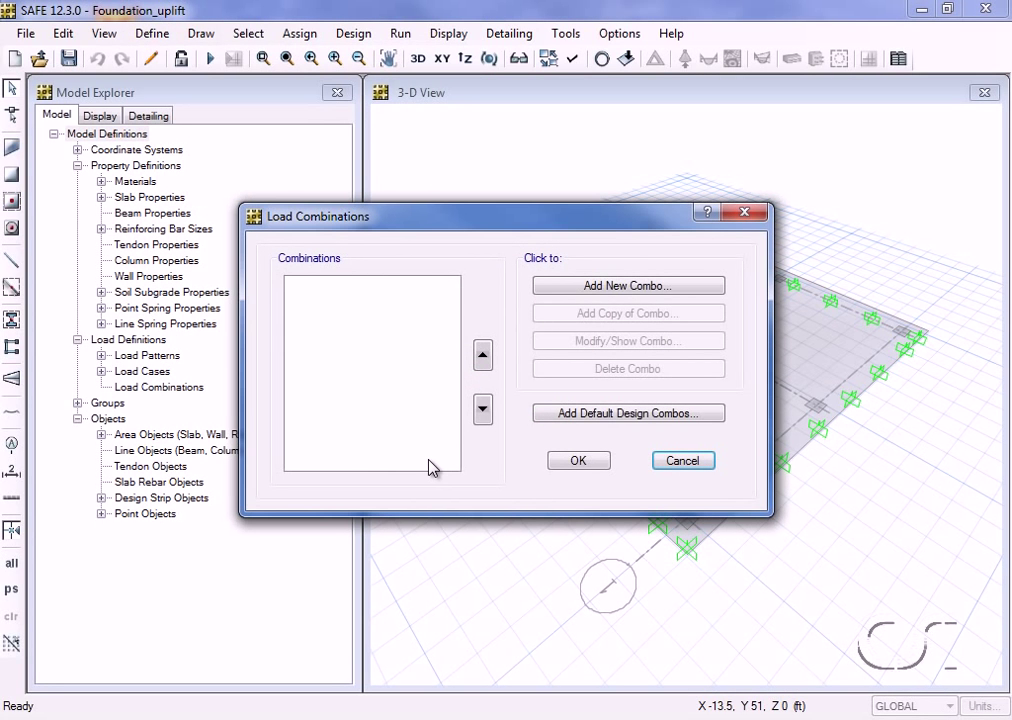
pyautogui.click(595, 420)
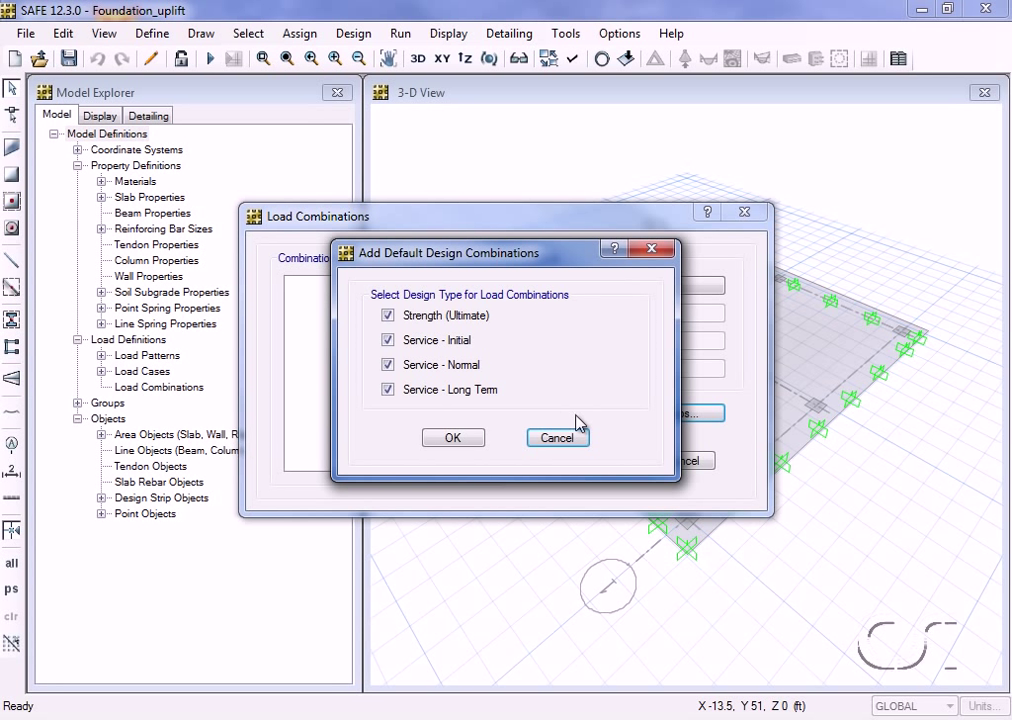
pyautogui.click(388, 390)
pyautogui.click(456, 439)
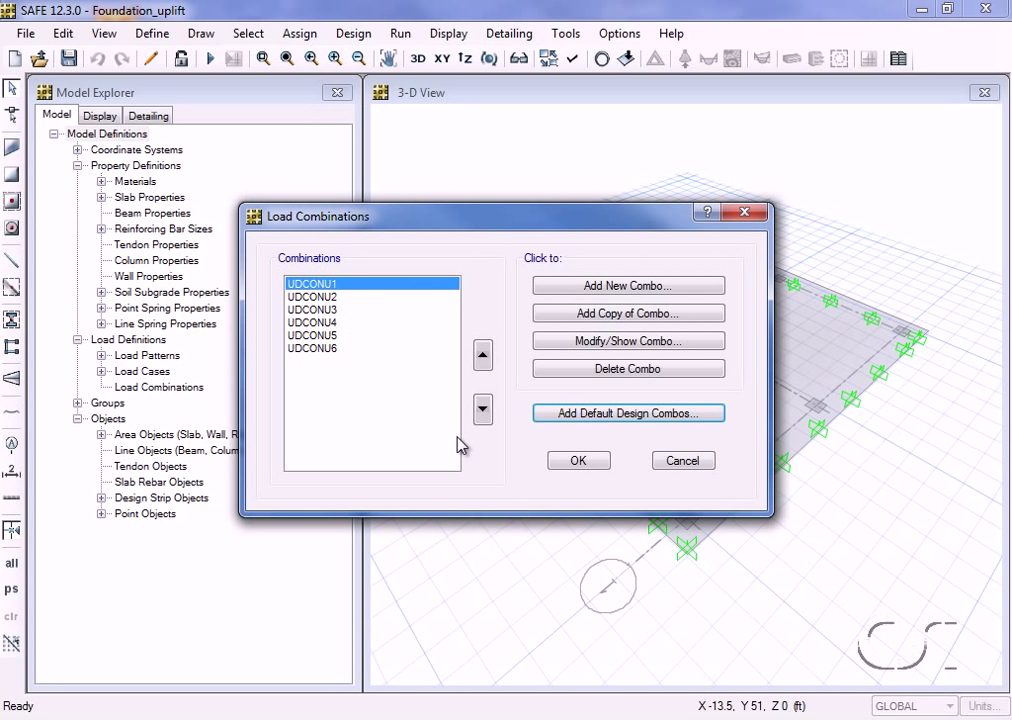
# Review the load cases and scale factors of the gravity combinations UDCONU1 and UDCONU2
pyautogui.click(605, 343)
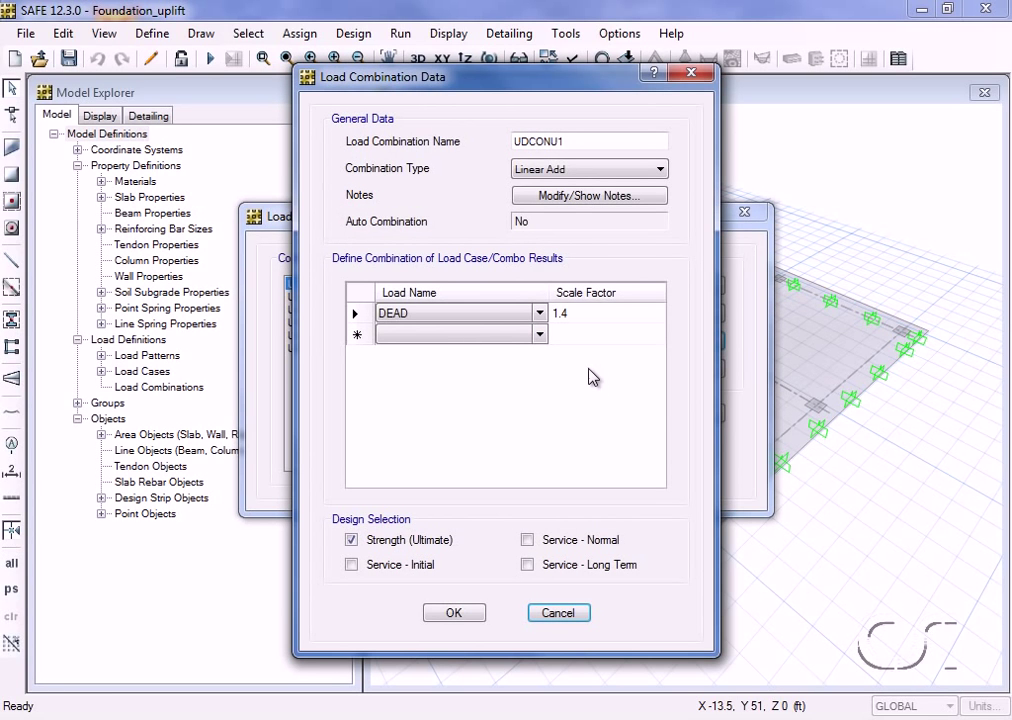
pyautogui.click(454, 612)
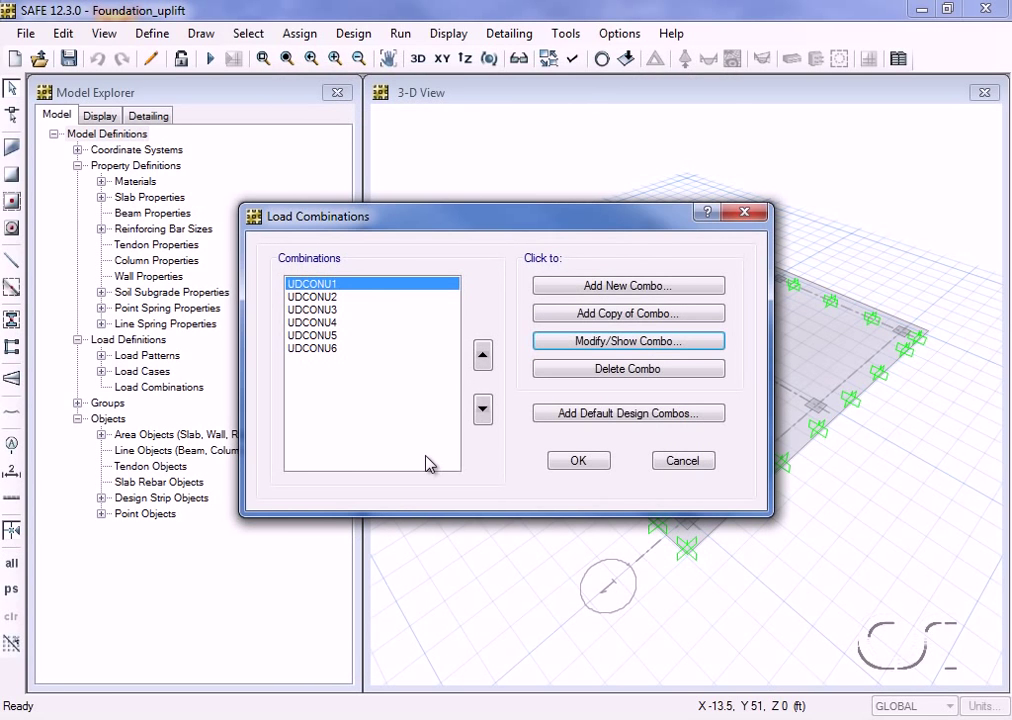
pyautogui.click(326, 298)
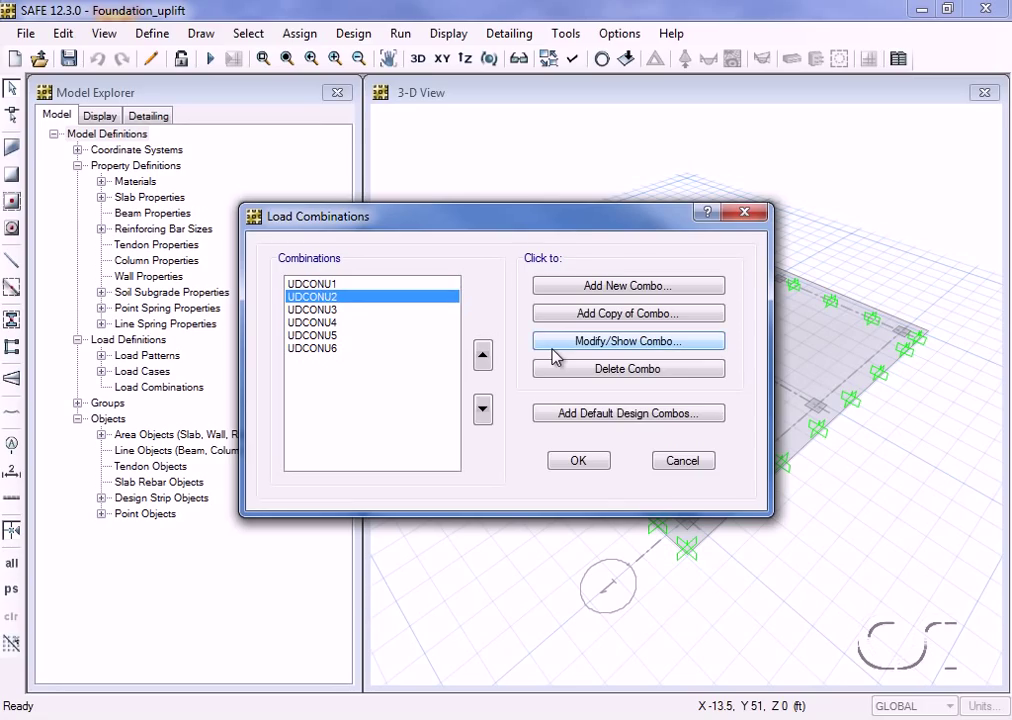
pyautogui.click(587, 342)
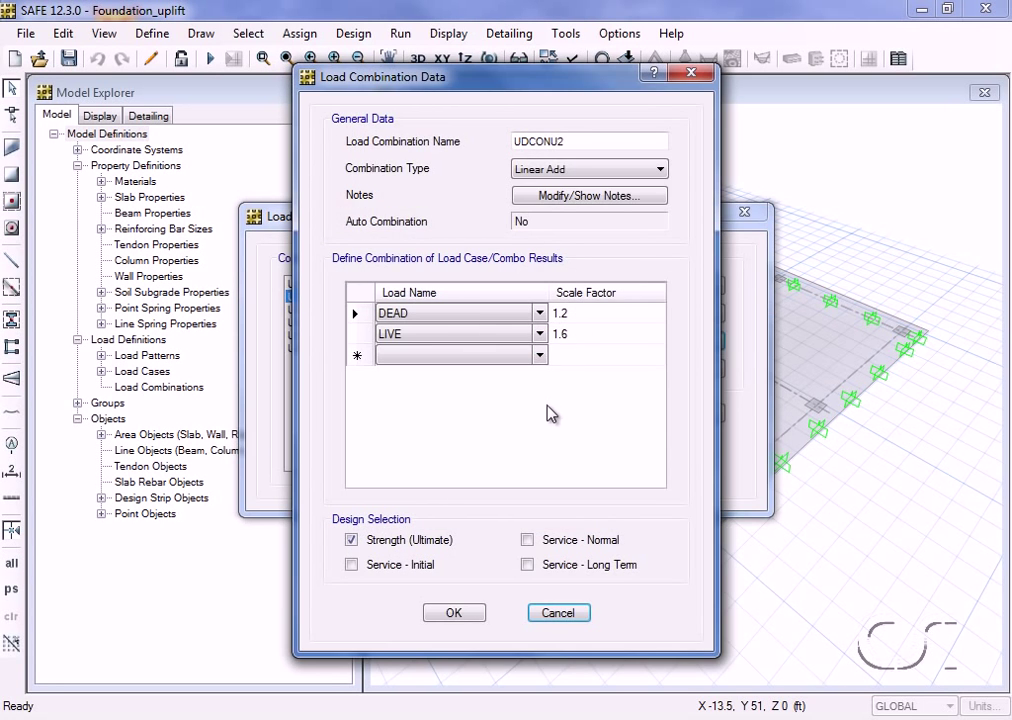
pyautogui.click(454, 612)
# Inspect the dead, live and earthquake scale factors of combinations UDCONU3 and UDCONU4
pyautogui.click(335, 311)
pyautogui.click(622, 343)
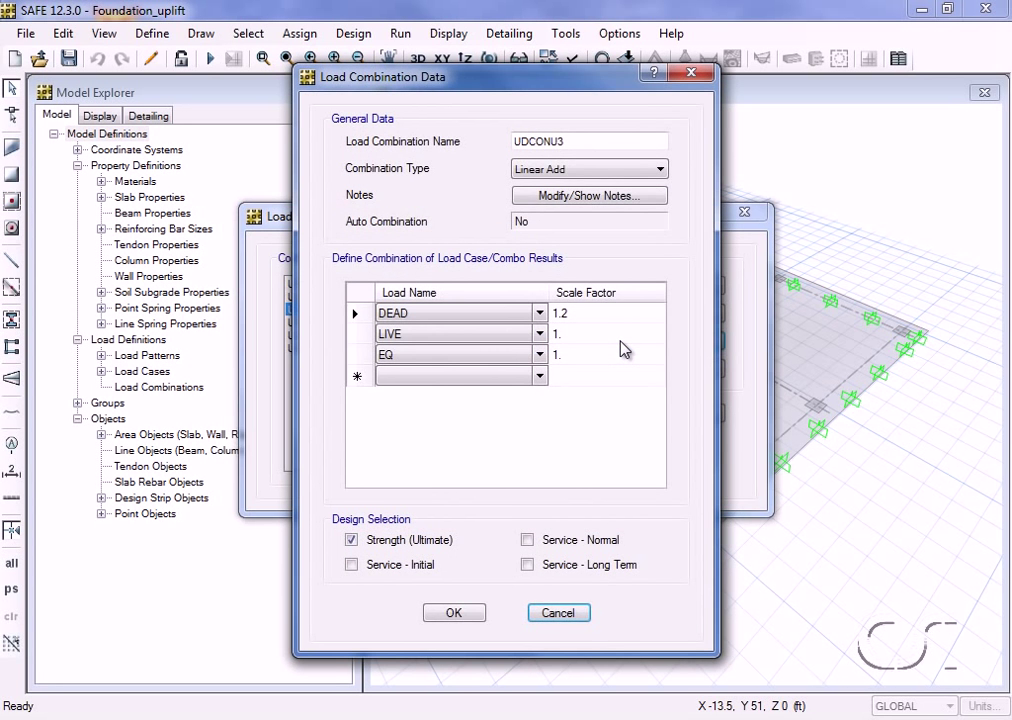
pyautogui.click(458, 611)
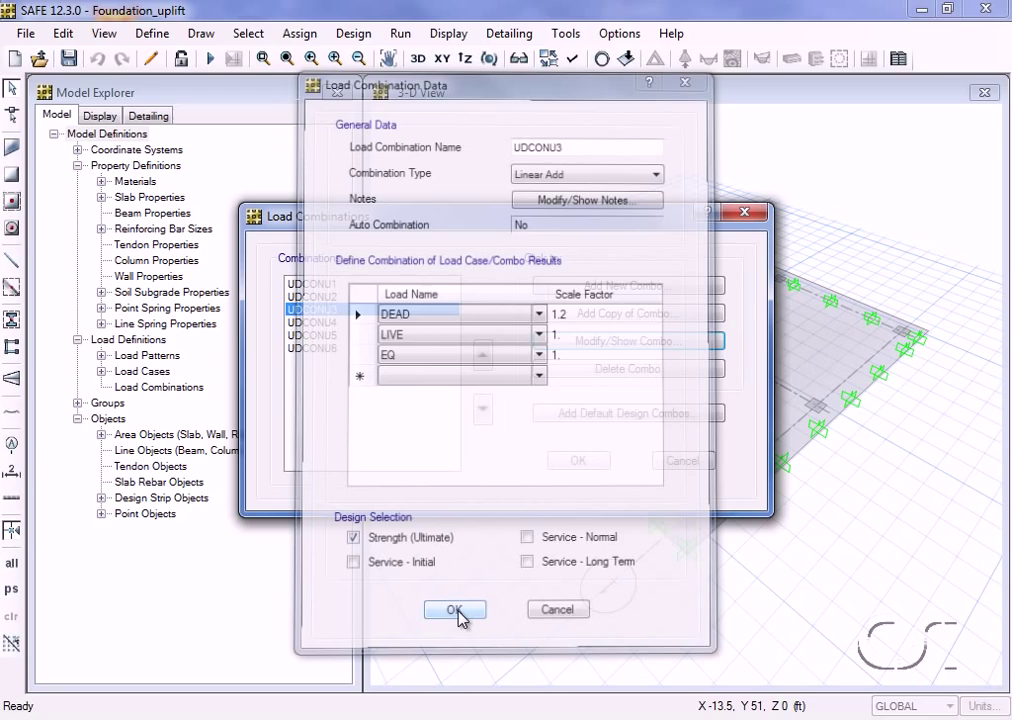
pyautogui.click(335, 324)
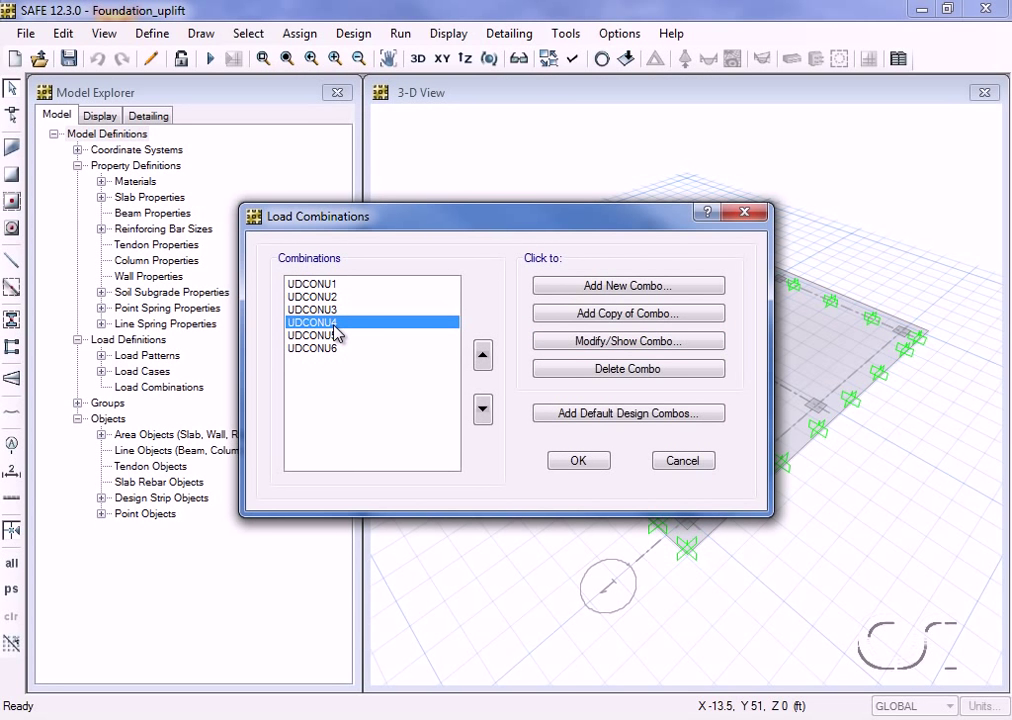
pyautogui.click(610, 341)
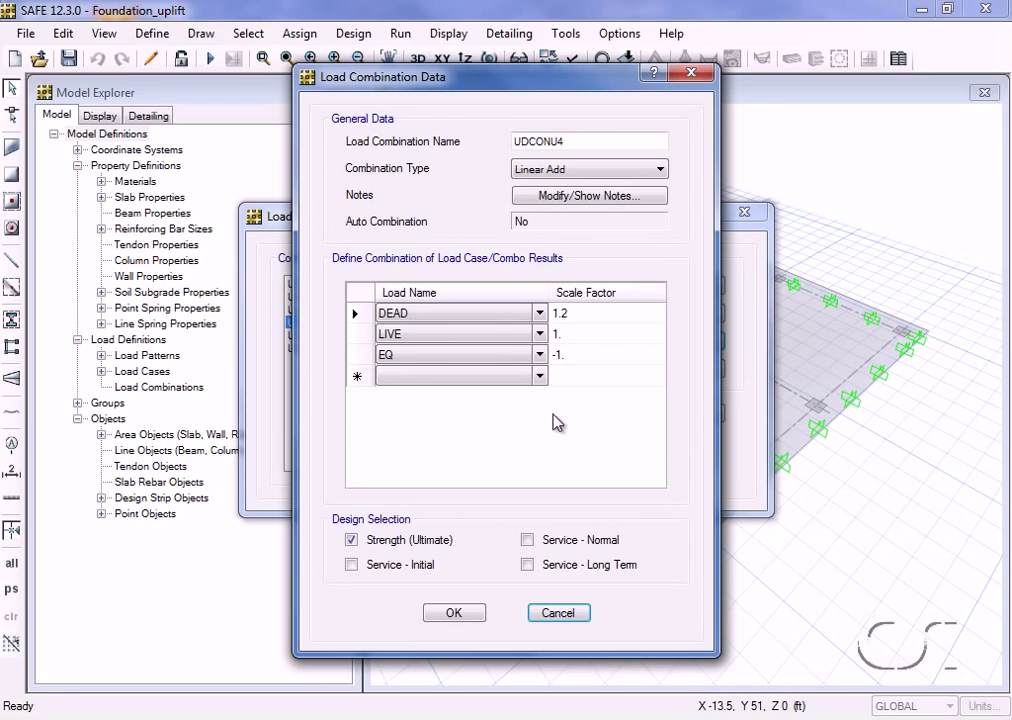
pyautogui.click(456, 613)
# Inspect the dead and earthquake scale factors of combinations UDCONU5 and UDCONU6, and accept the list of load combinations
pyautogui.click(316, 336)
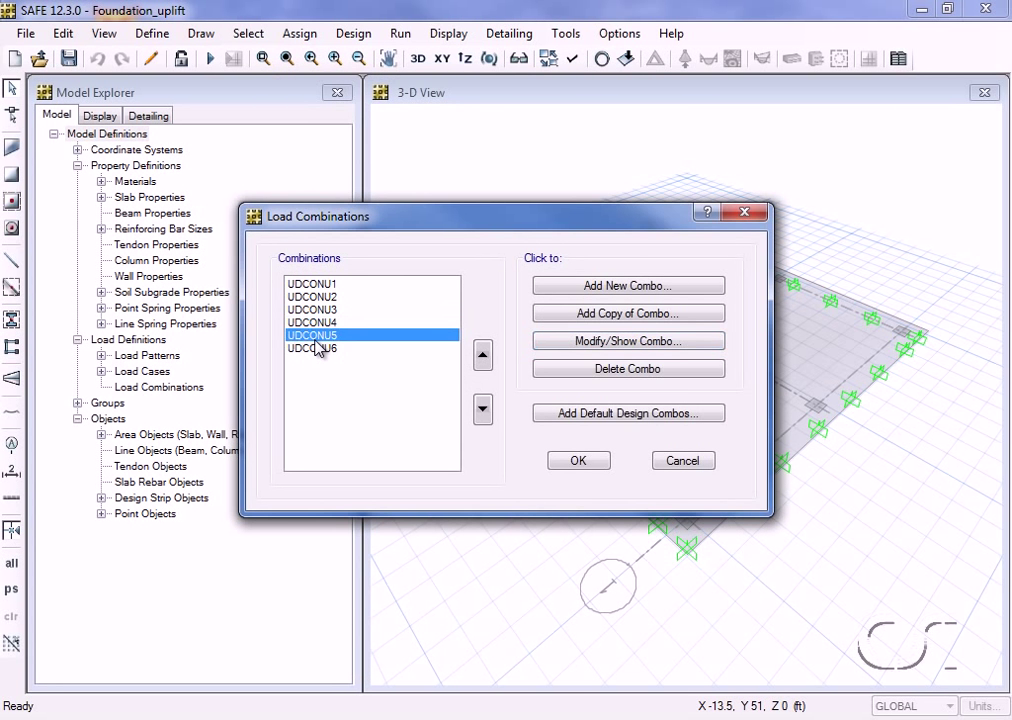
pyautogui.click(600, 344)
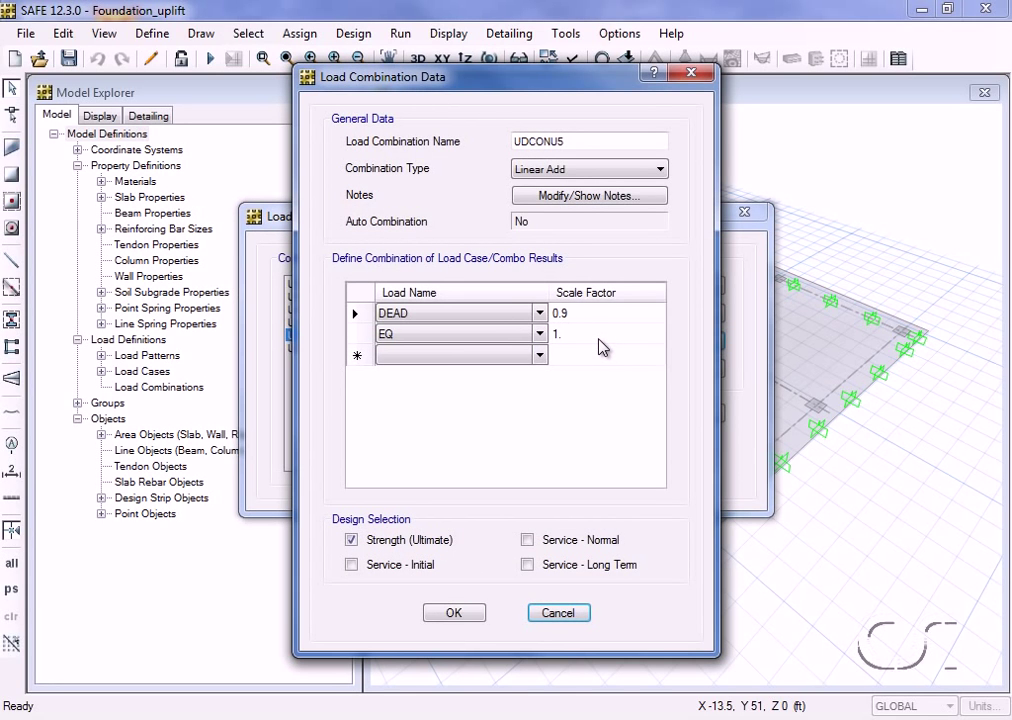
pyautogui.click(453, 613)
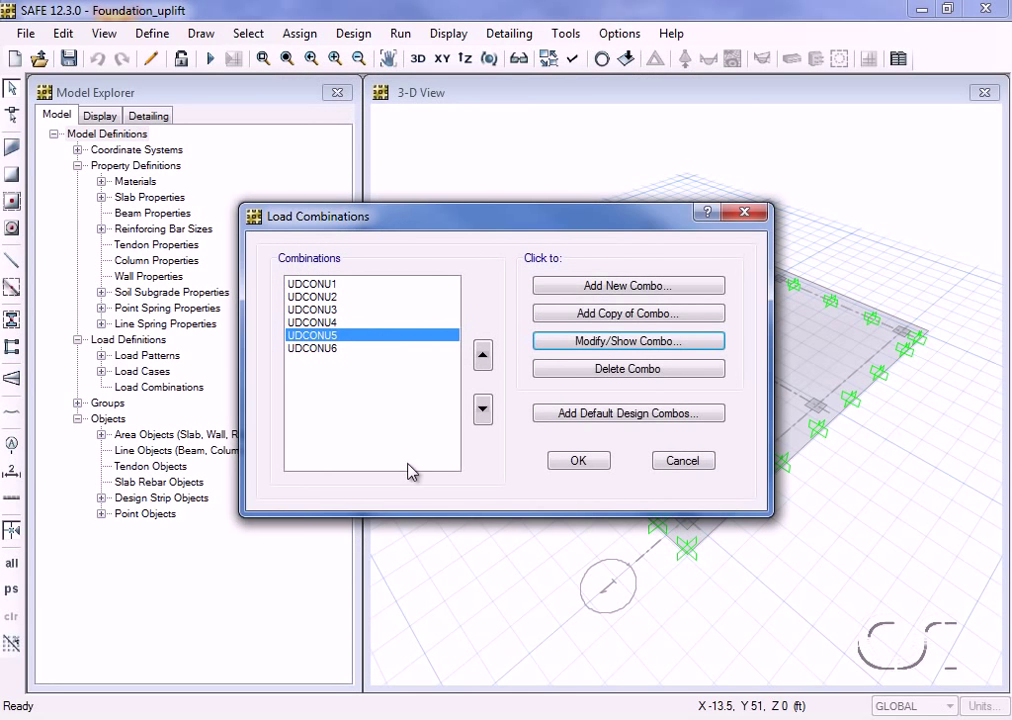
pyautogui.click(330, 349)
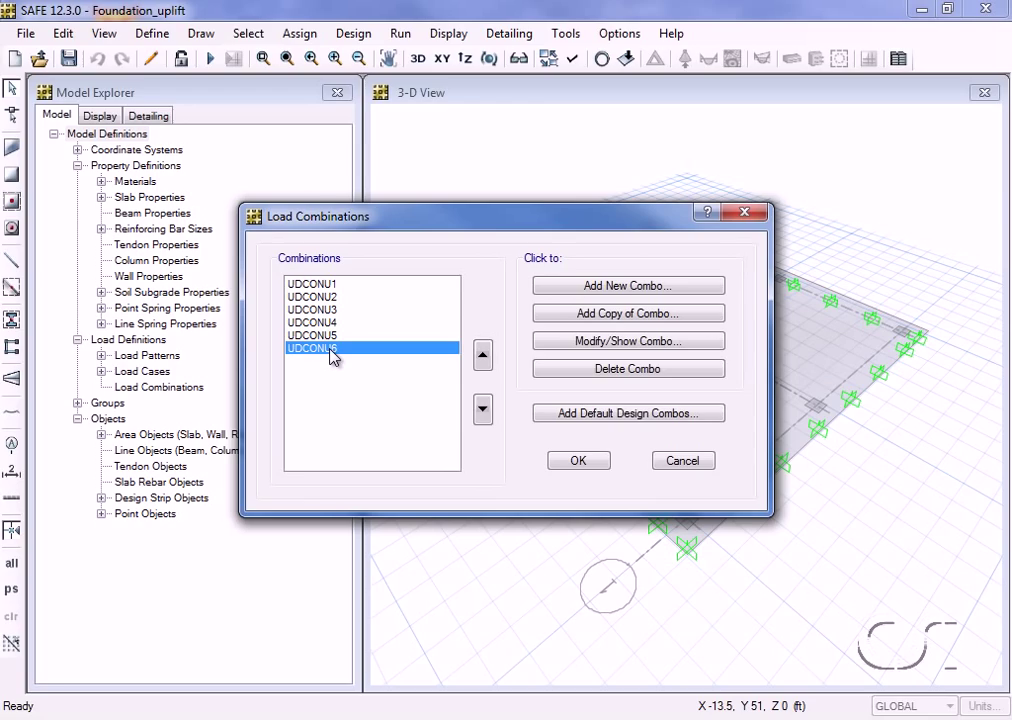
pyautogui.click(583, 345)
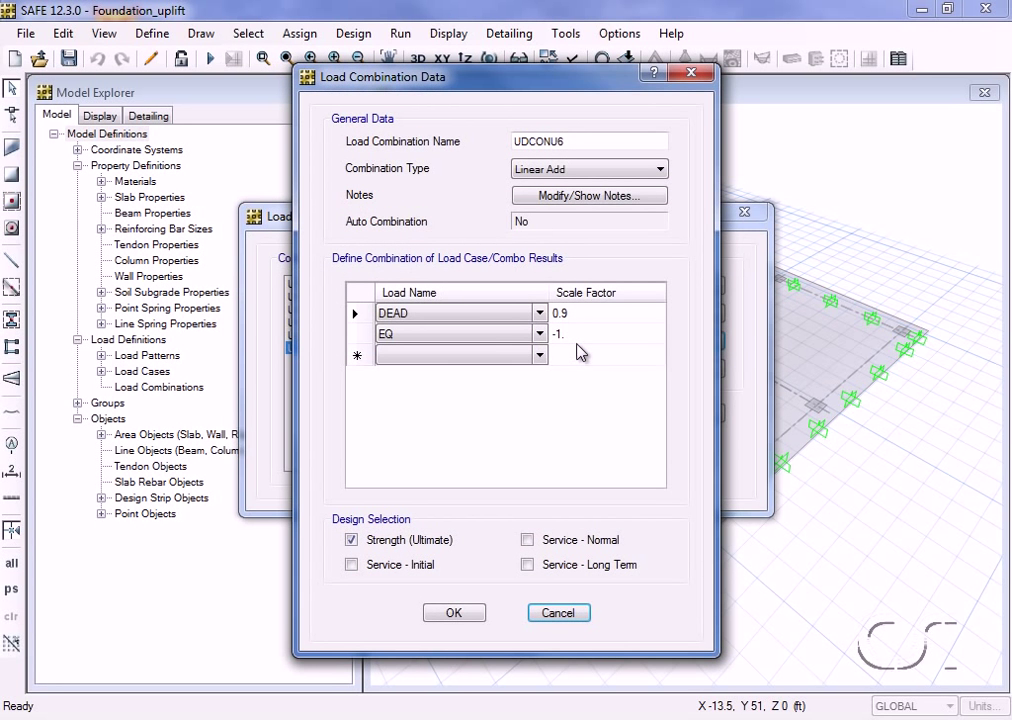
pyautogui.click(455, 615)
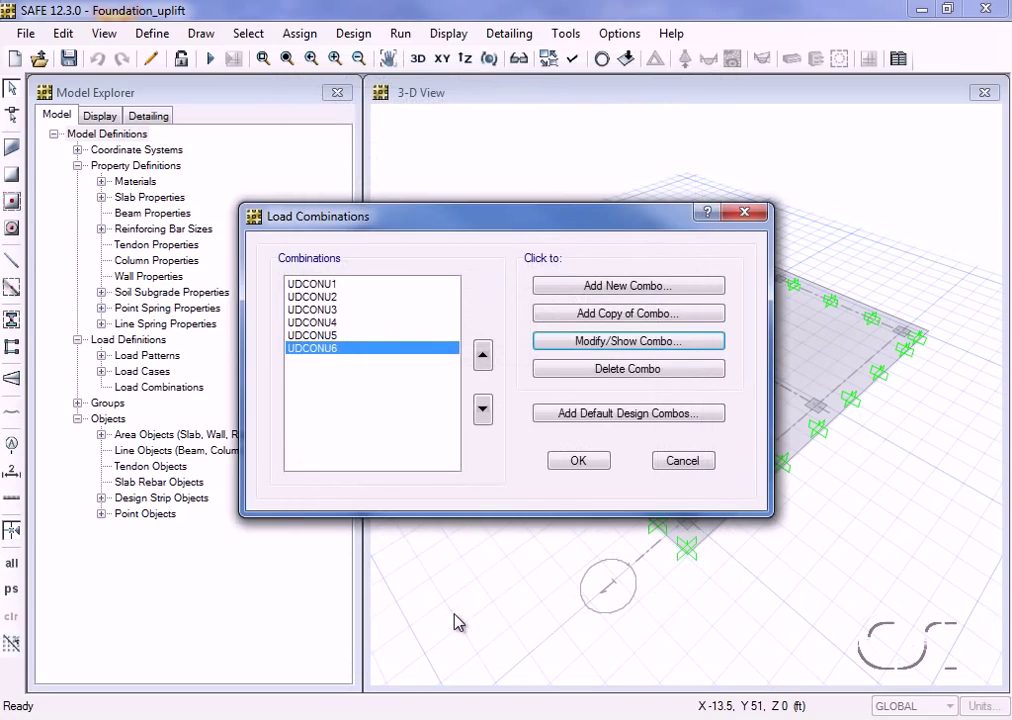
pyautogui.click(579, 463)
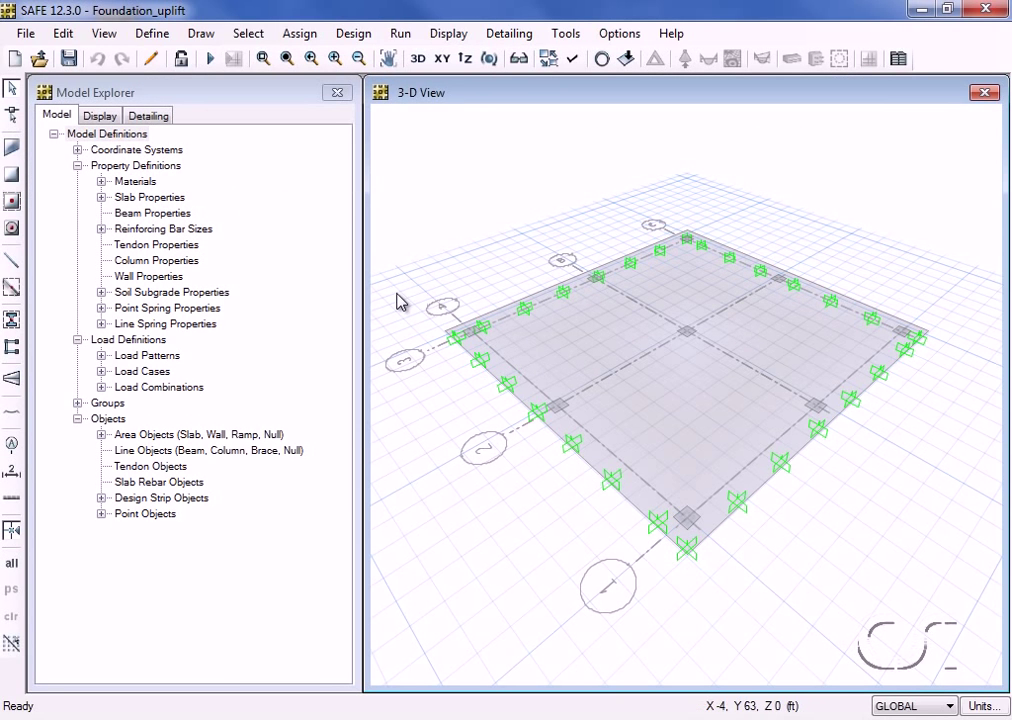
# Convert all six load combinations, UDCONU1 through UDCONU6, to nonlinear uplift cases
pyautogui.click(160, 38)
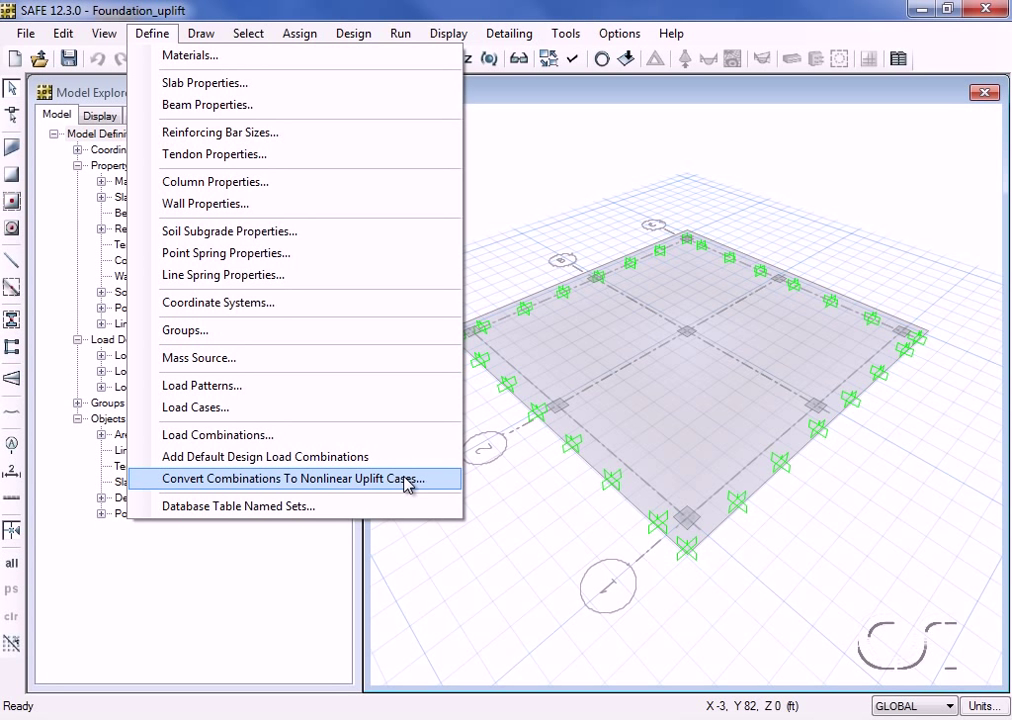
pyautogui.click(407, 480)
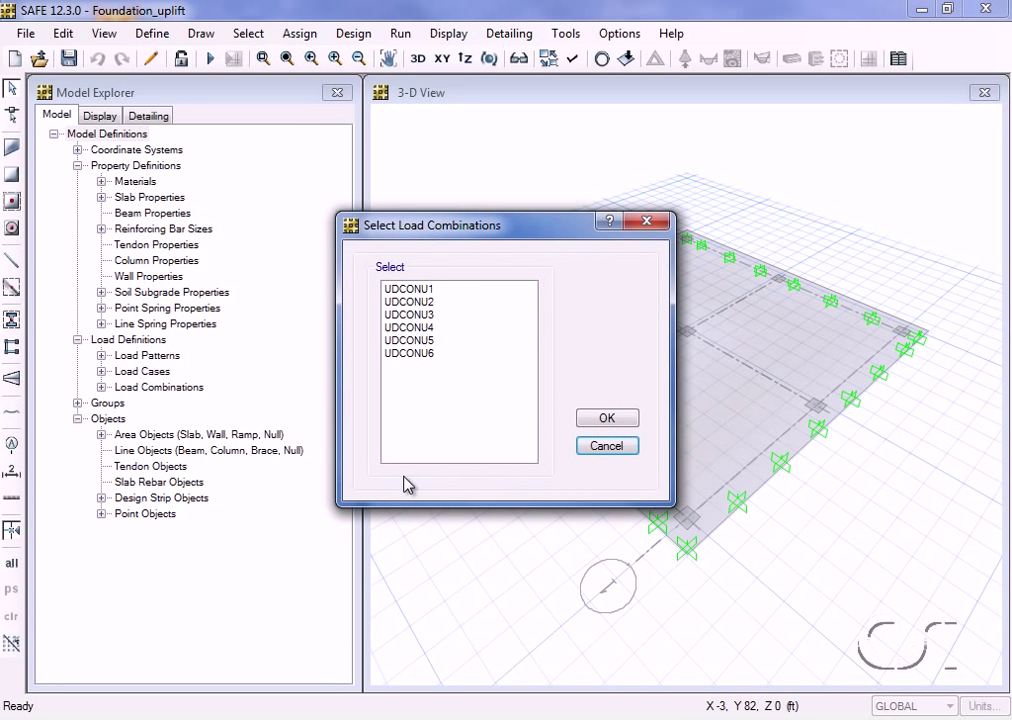
pyautogui.click(428, 292)
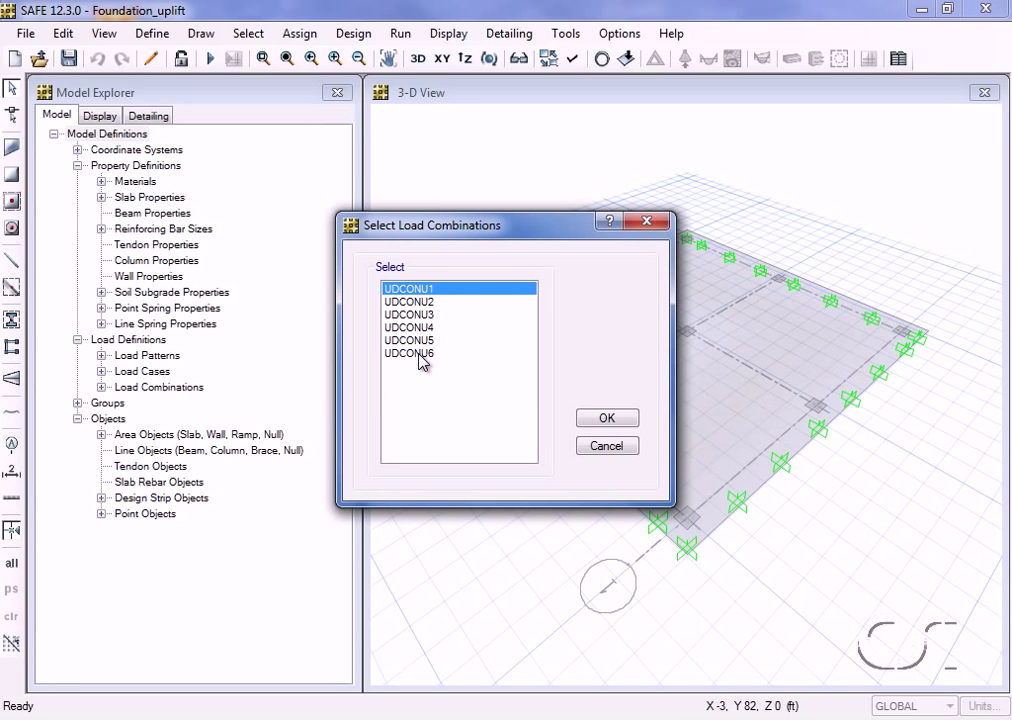
pyautogui.keyDown('shift'); pyautogui.click(421, 353); pyautogui.keyUp('shift')
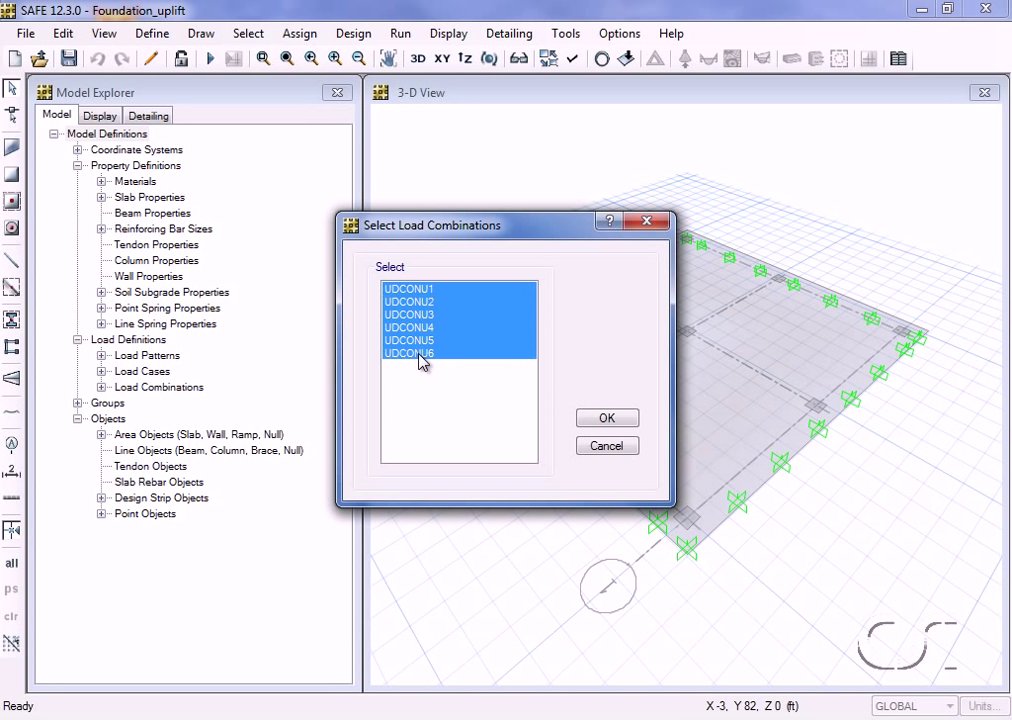
pyautogui.click(607, 420)
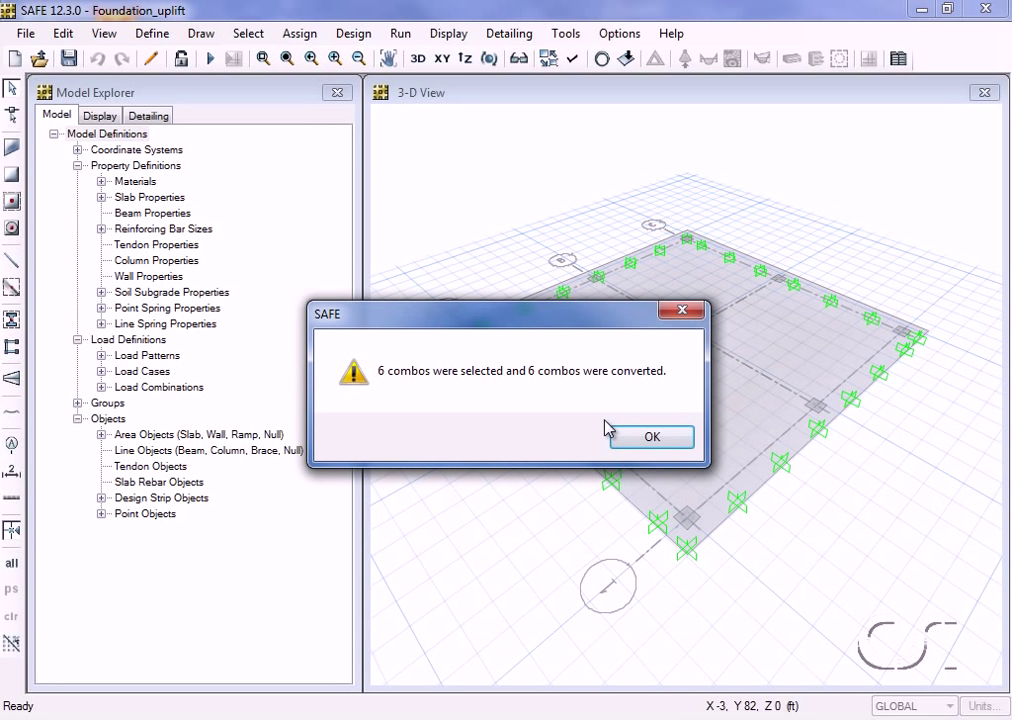
pyautogui.click(655, 443)
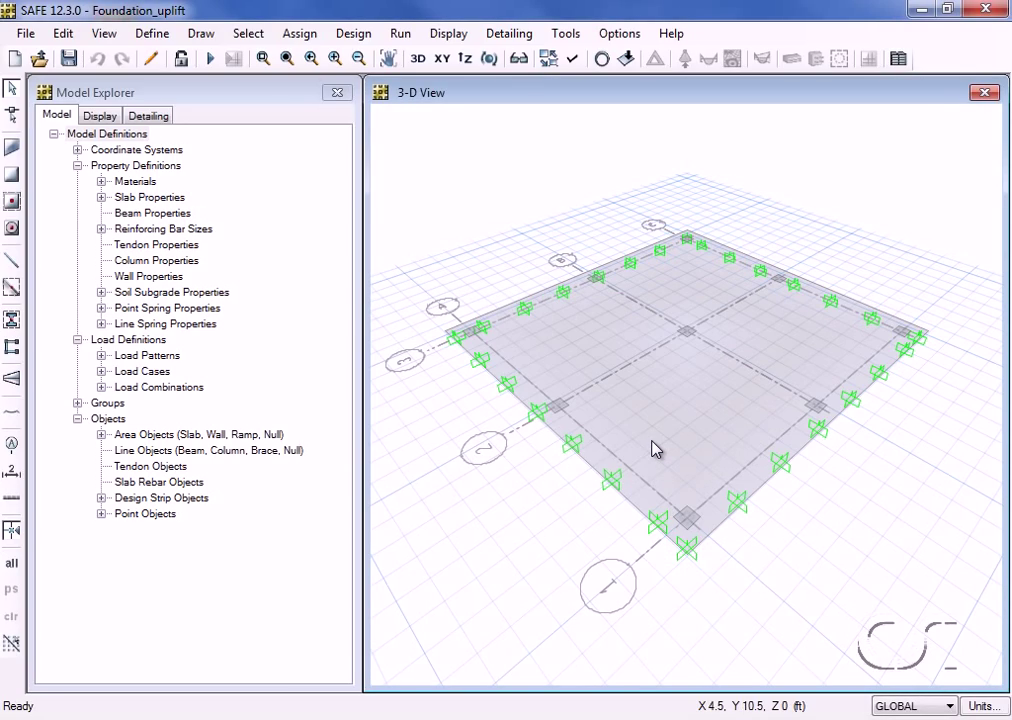
# Examine the converted cases in the load case list and the analysis type and applied loads of UDCONU1-NL
pyautogui.click(152, 33)
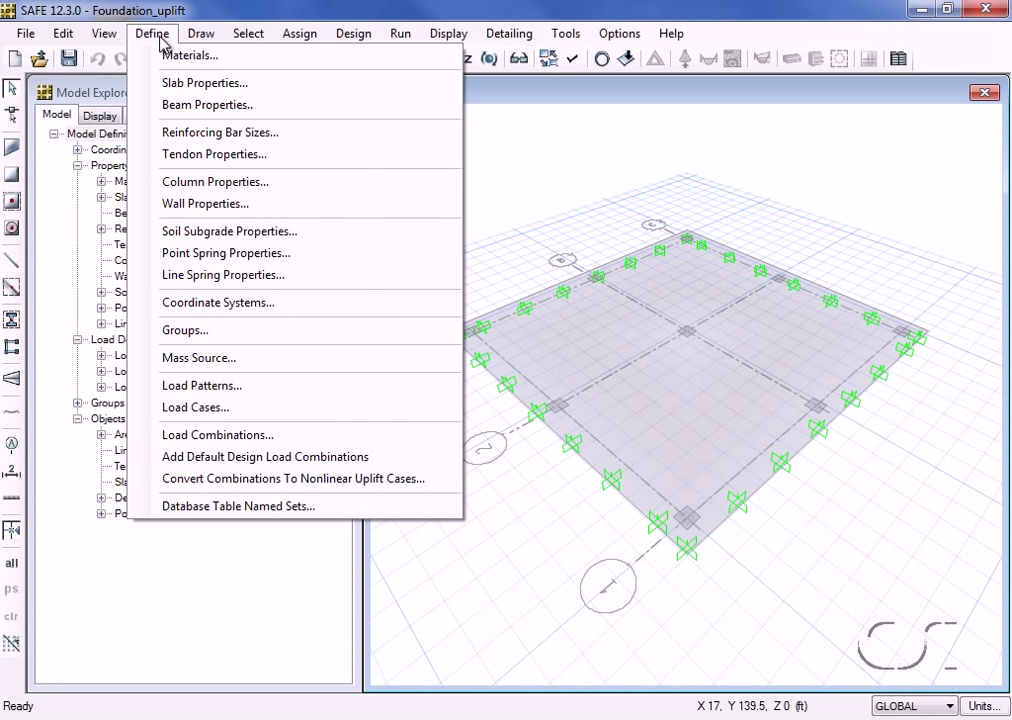
pyautogui.click(242, 410)
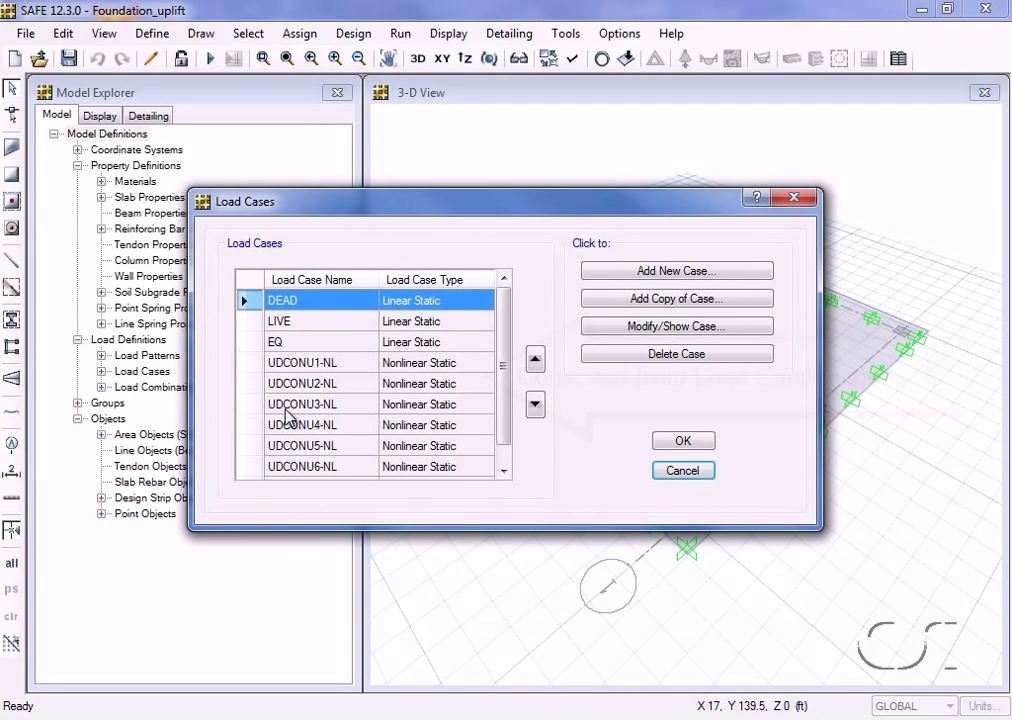
pyautogui.scroll(-1, 500, 388)
pyautogui.click(457, 343)
pyautogui.click(655, 327)
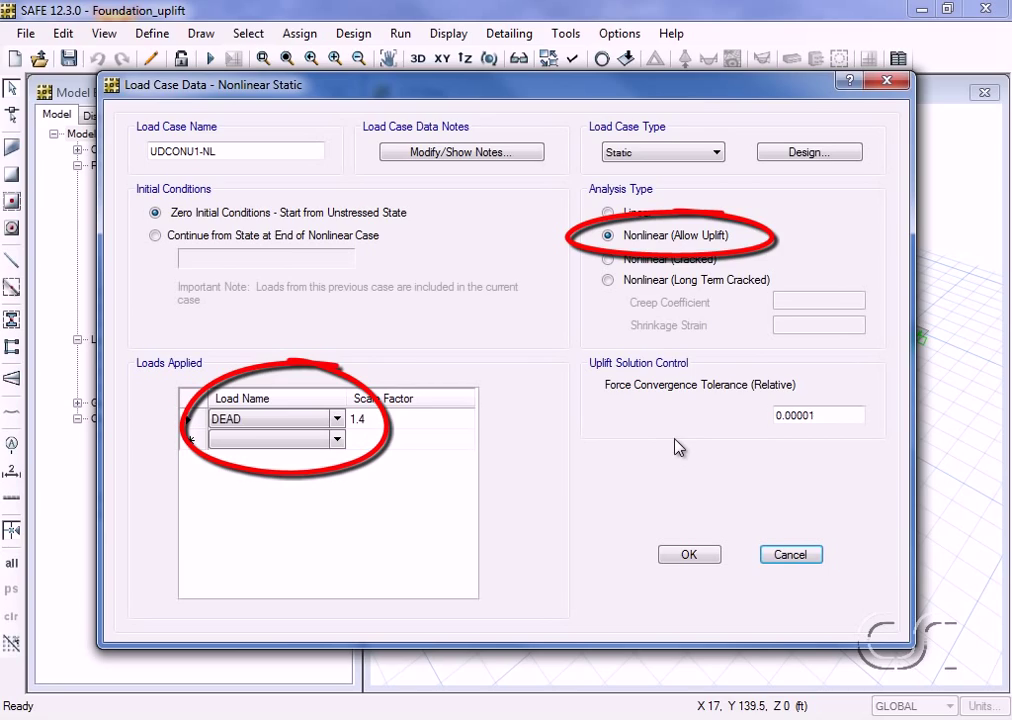
pyautogui.click(690, 555)
# Examine the analysis type and applied loads of the UDCONU4-NL and UDCONU6-NL load cases
pyautogui.click(455, 405)
pyautogui.click(651, 325)
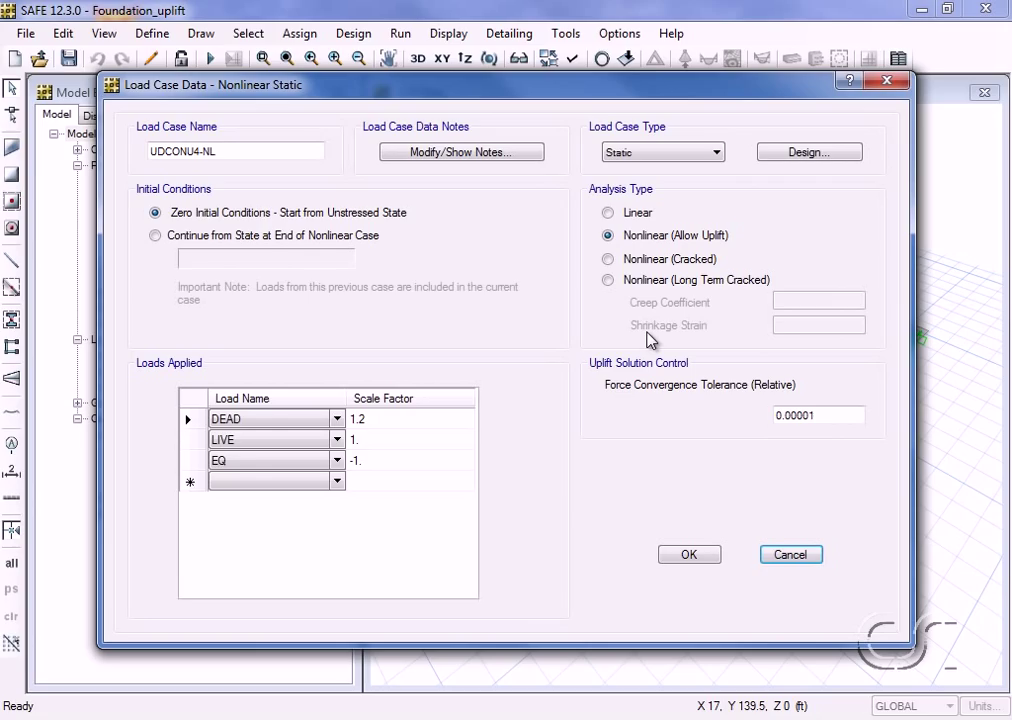
pyautogui.click(690, 555)
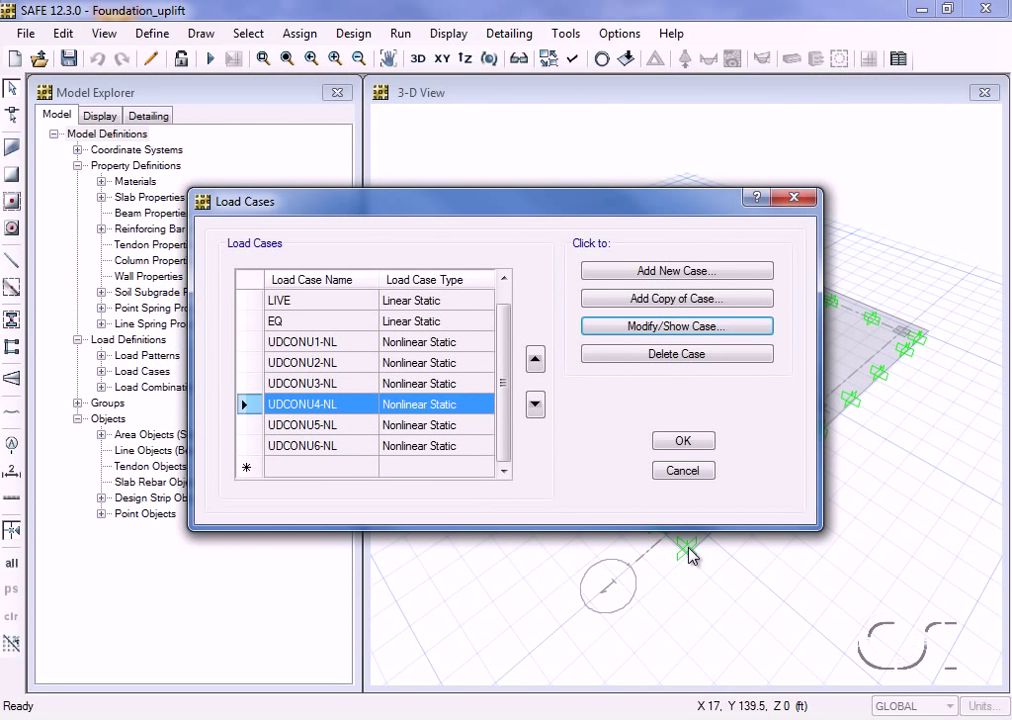
pyautogui.click(447, 455)
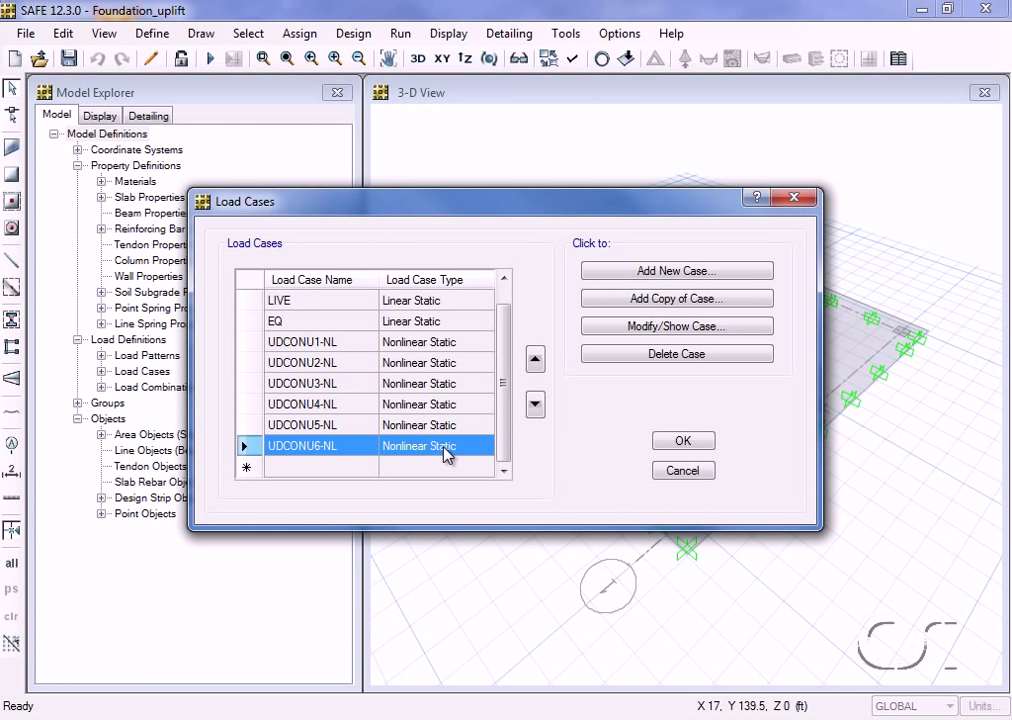
pyautogui.click(670, 330)
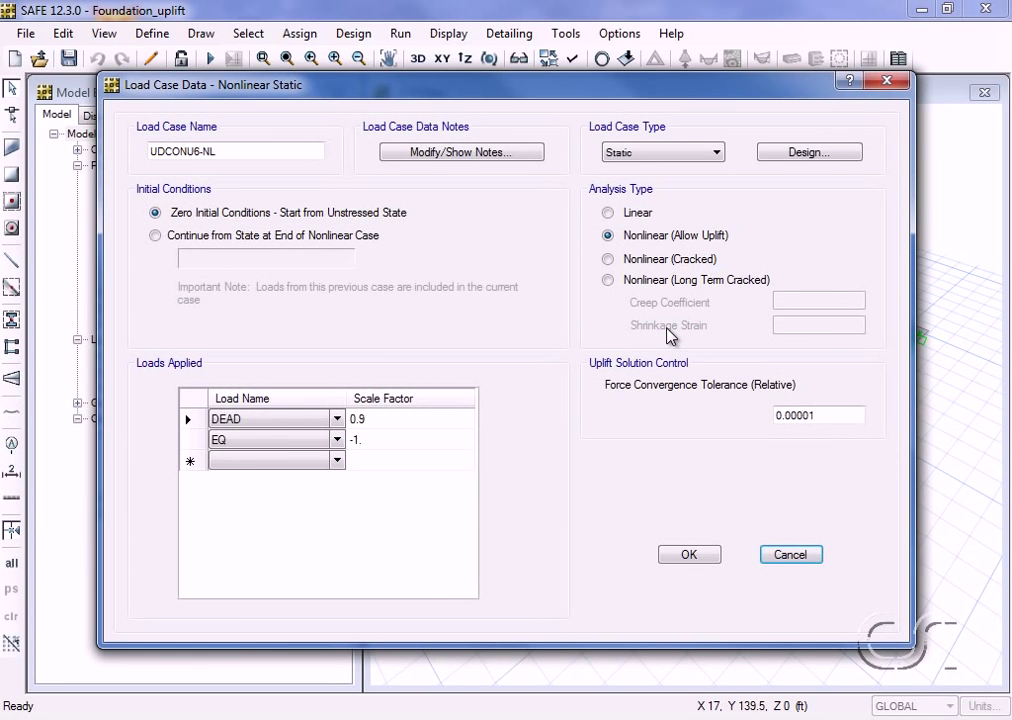
# Accept the list of load cases, and inspect the load case and scale factor assigned to load combination UDCONU1
pyautogui.click(689, 556)
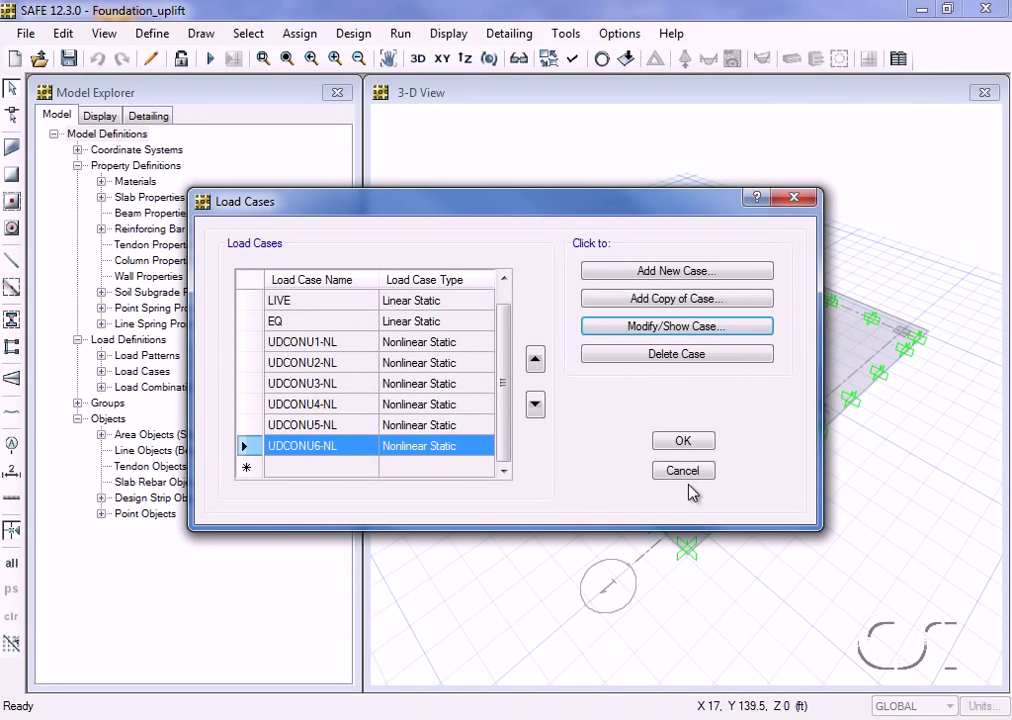
pyautogui.click(686, 442)
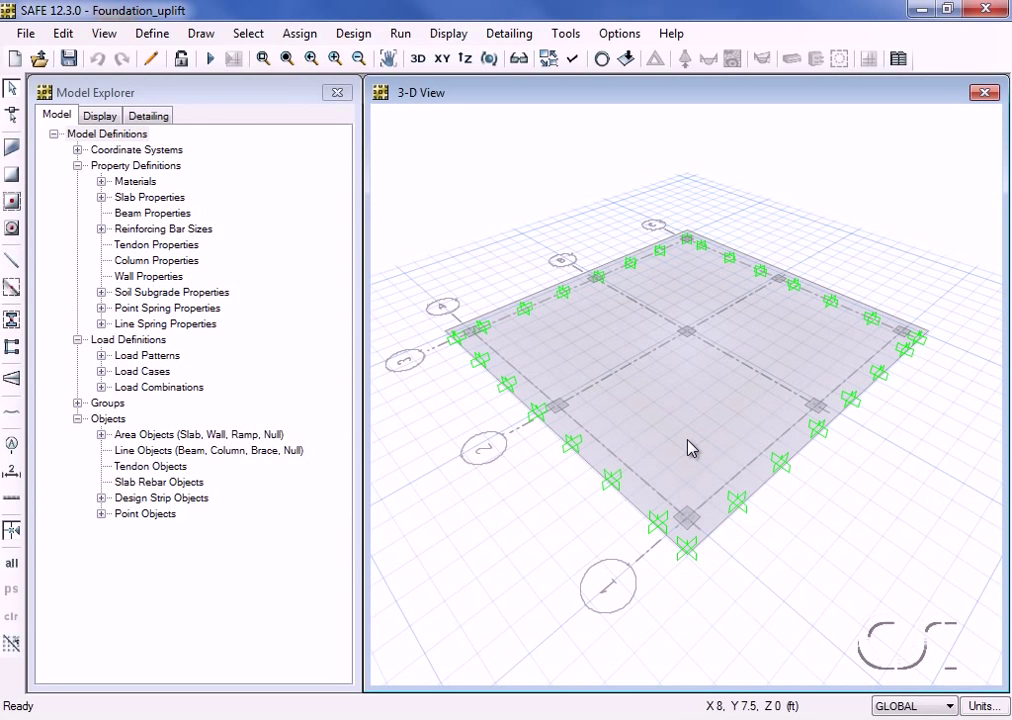
pyautogui.click(152, 34)
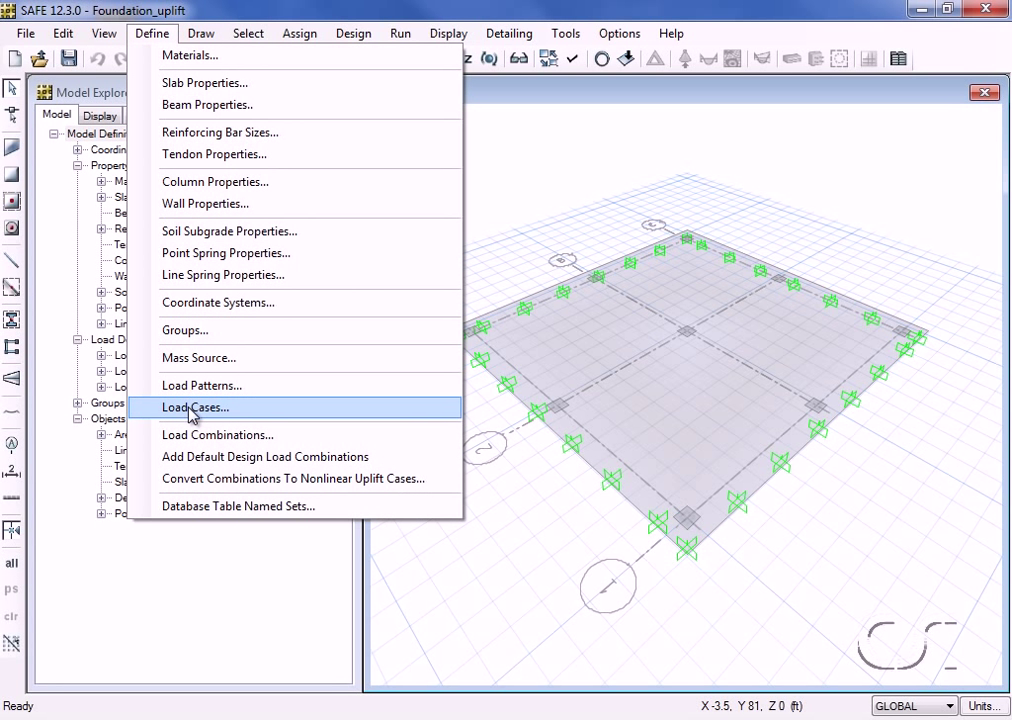
pyautogui.click(263, 436)
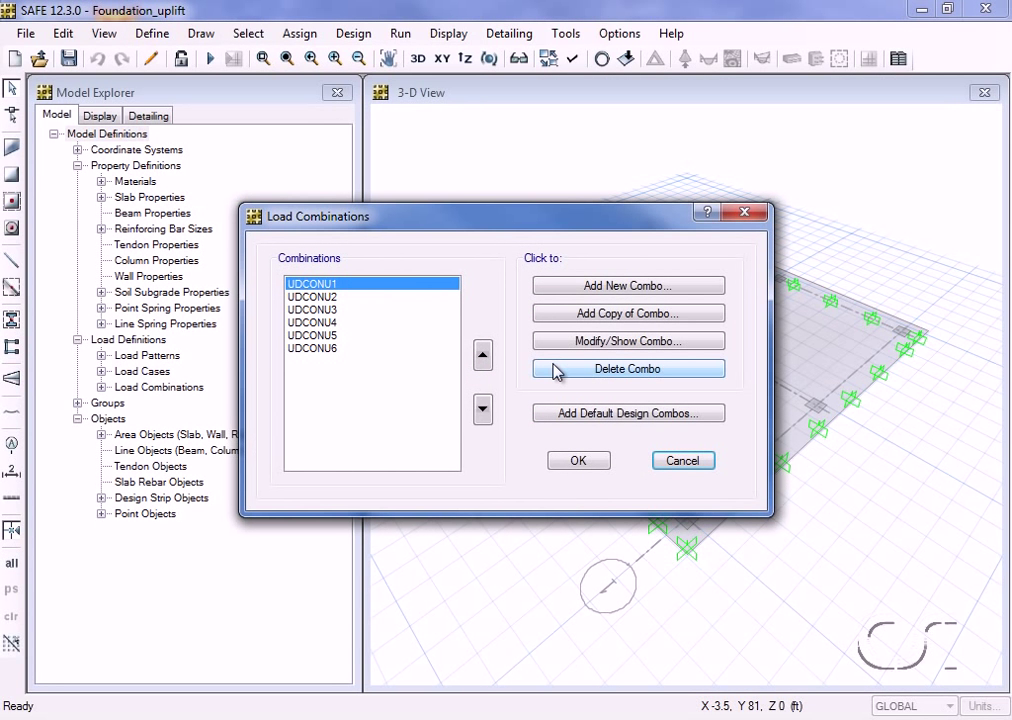
pyautogui.click(619, 342)
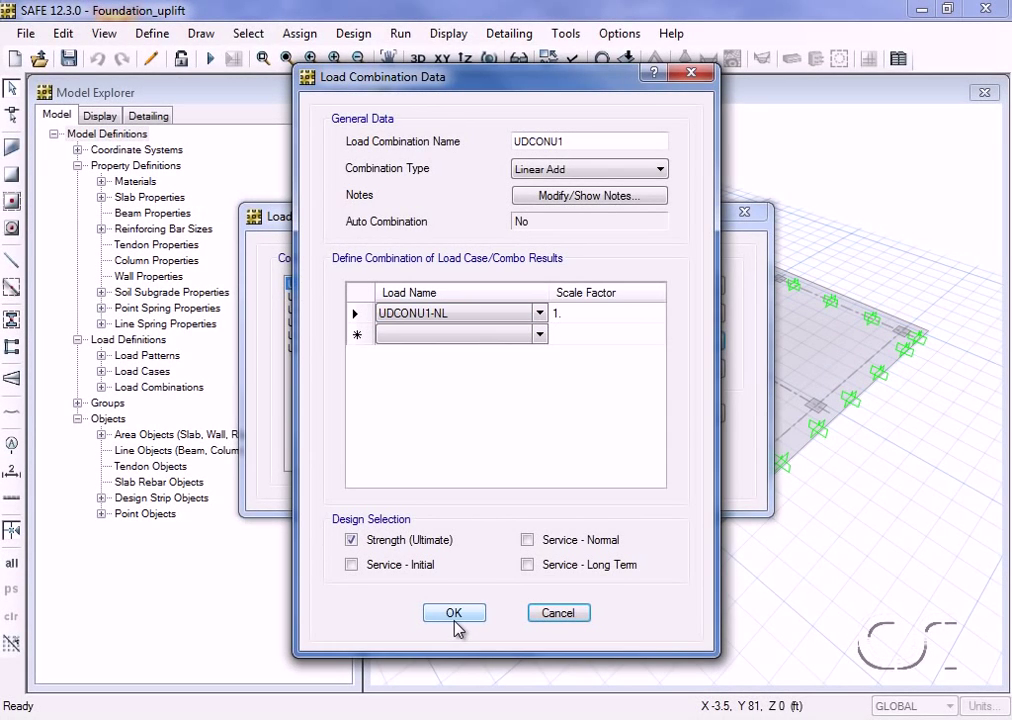
pyautogui.click(454, 611)
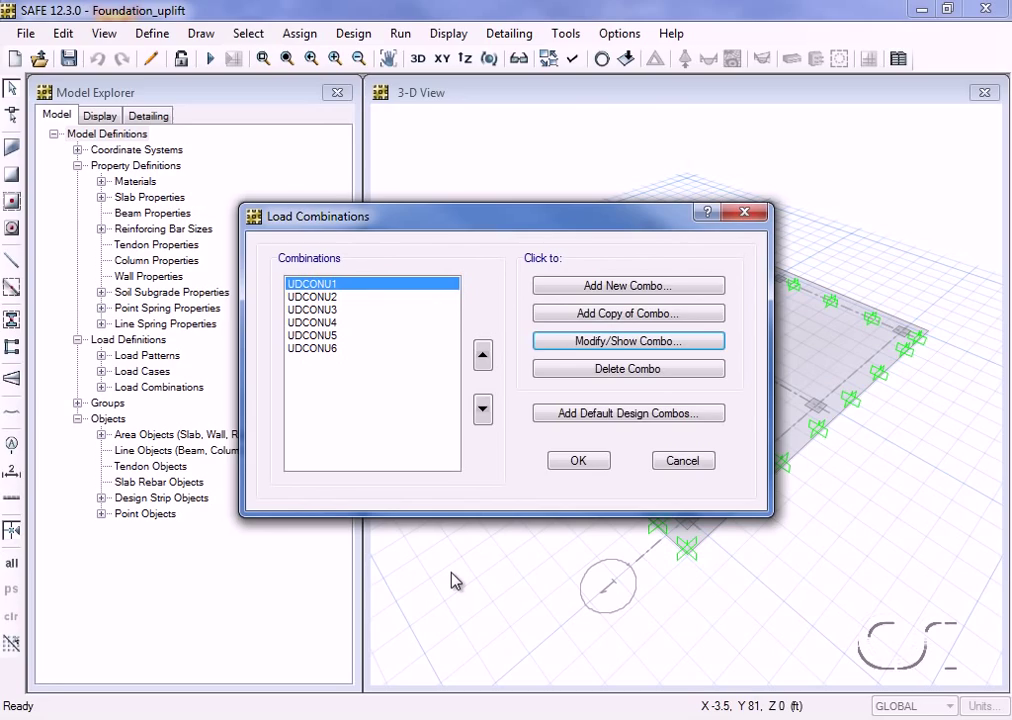
# Inspect the definition of load combination UDCONU4, and accept the list of load combinations
pyautogui.click(330, 324)
pyautogui.click(600, 342)
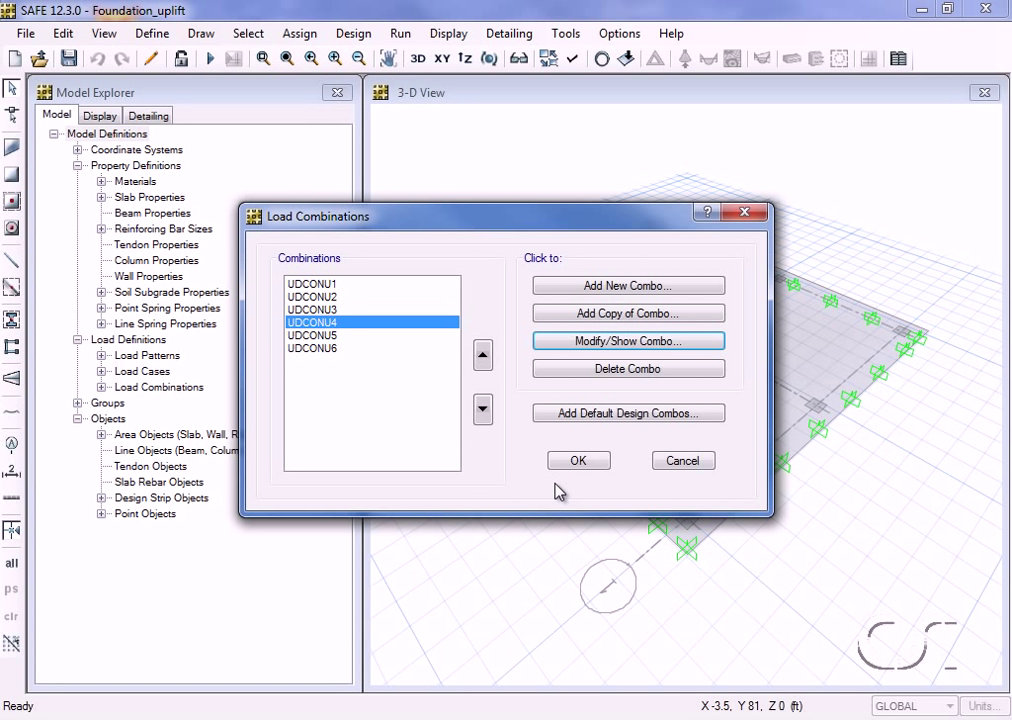
pyautogui.click(578, 461)
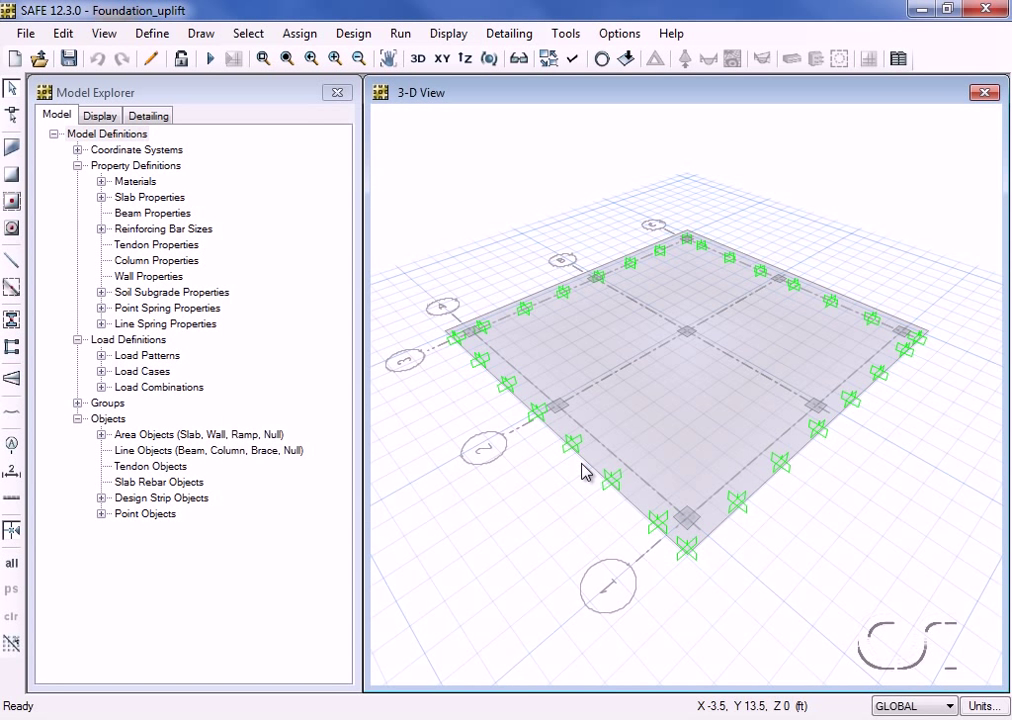
# Run the analysis and design, and display the strip-based enveloping flexural reinforcement intensity for Layer A, with top and bottom rebar
pyautogui.click(211, 59)
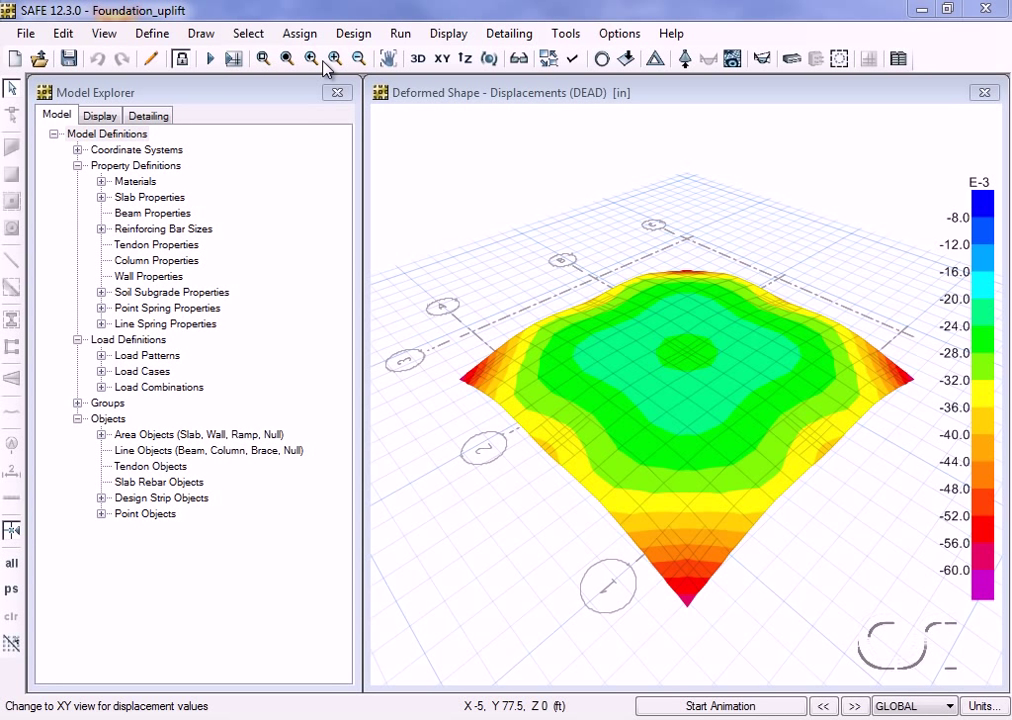
pyautogui.click(446, 34)
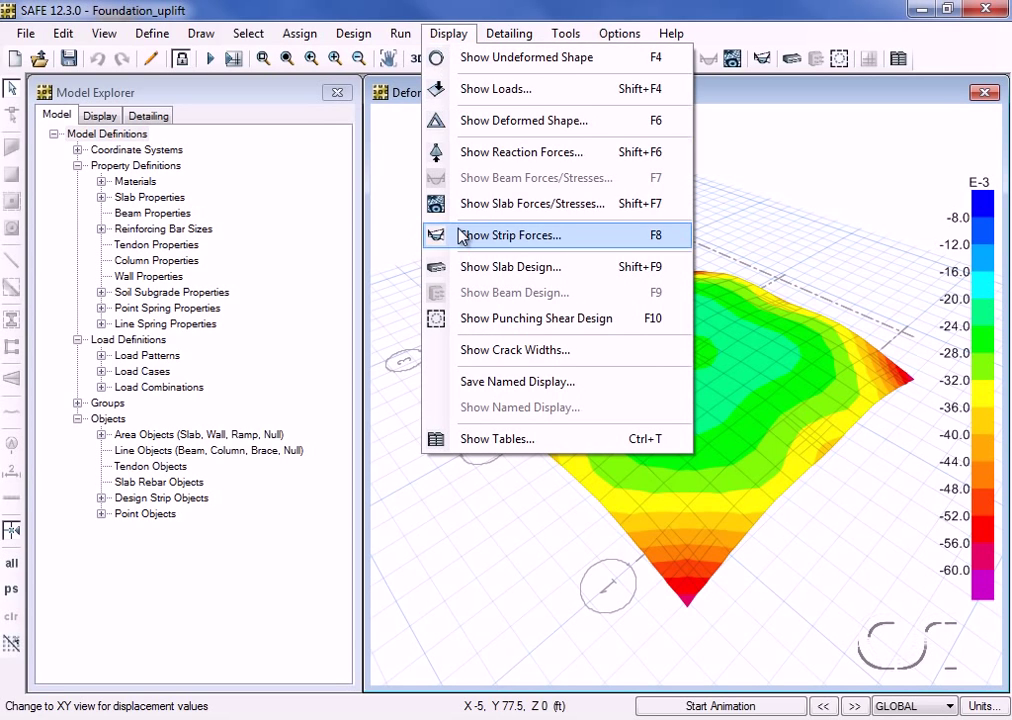
pyautogui.click(476, 269)
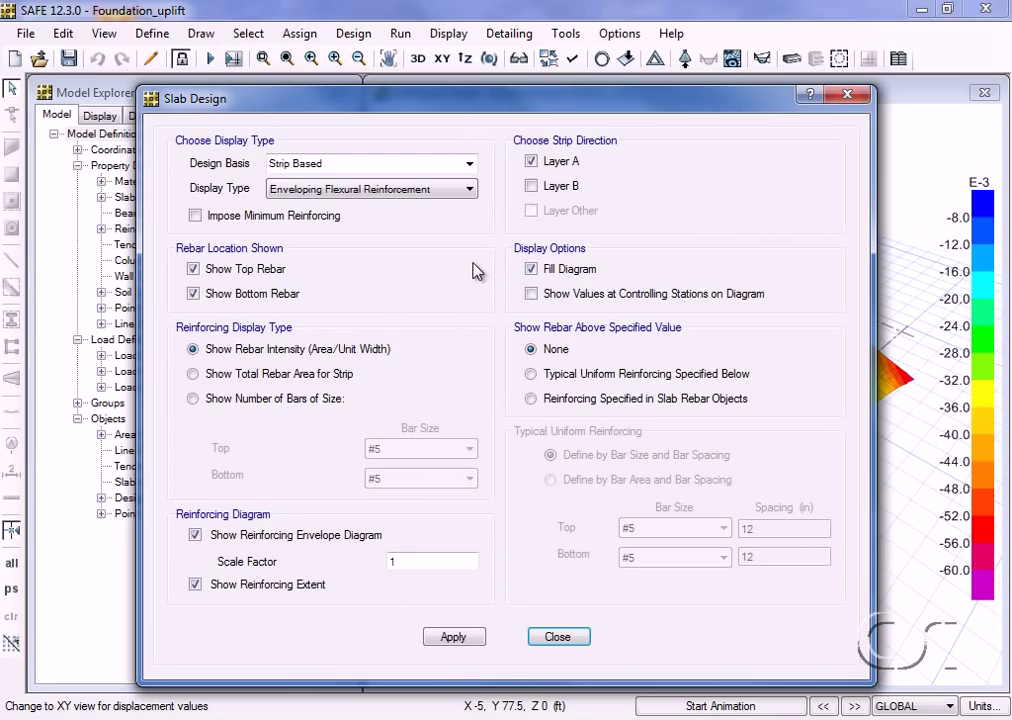
pyautogui.click(455, 638)
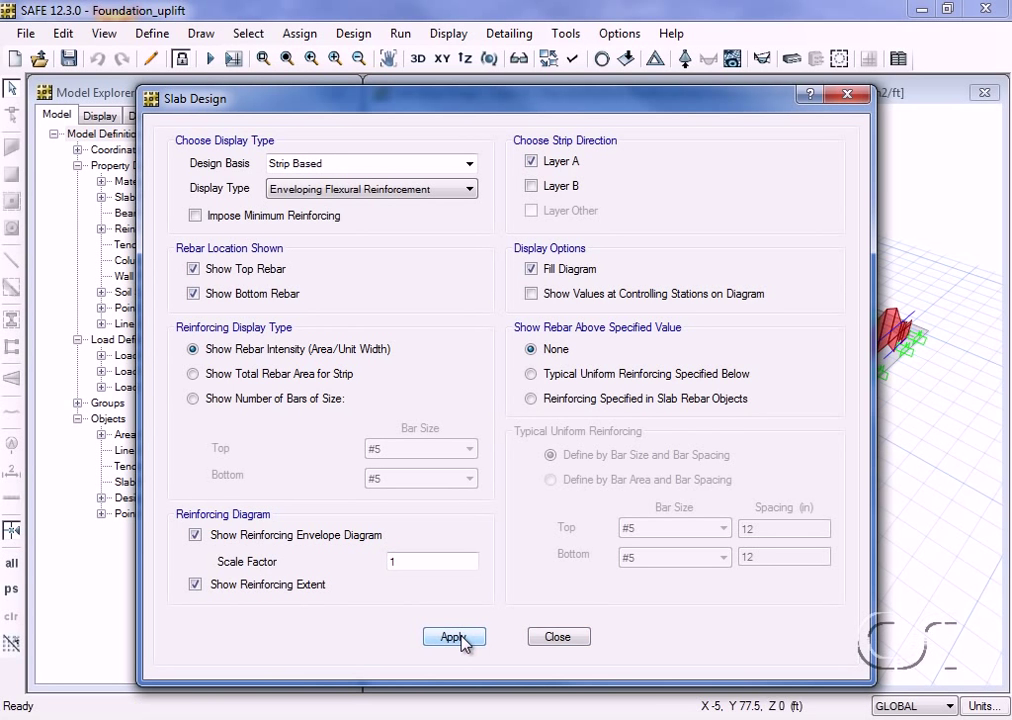
pyautogui.click(547, 638)
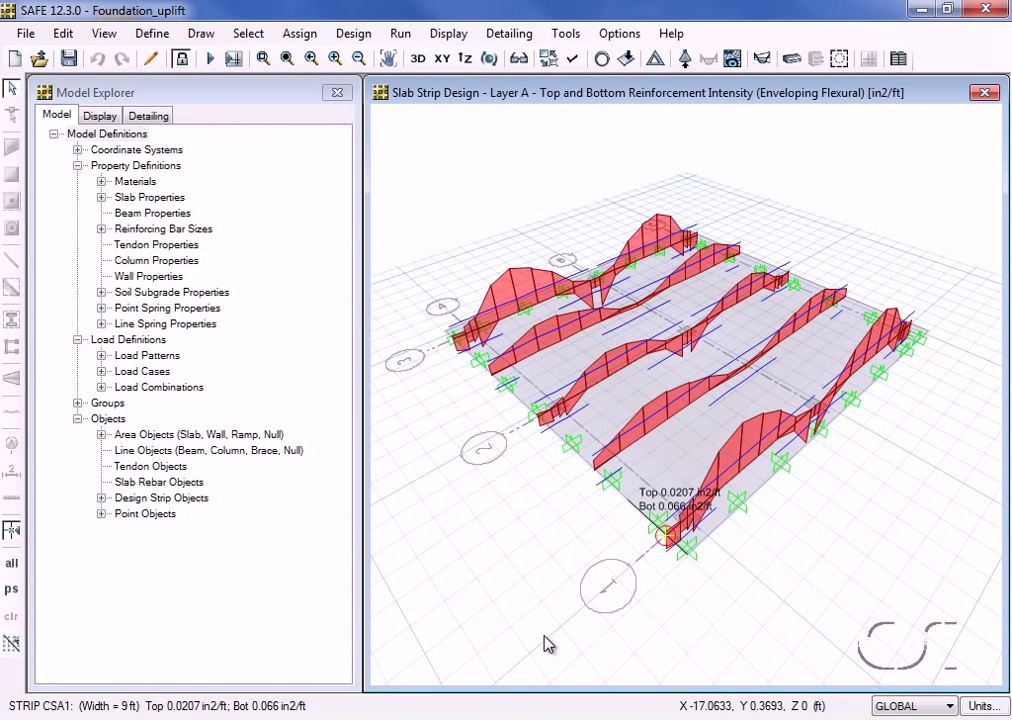